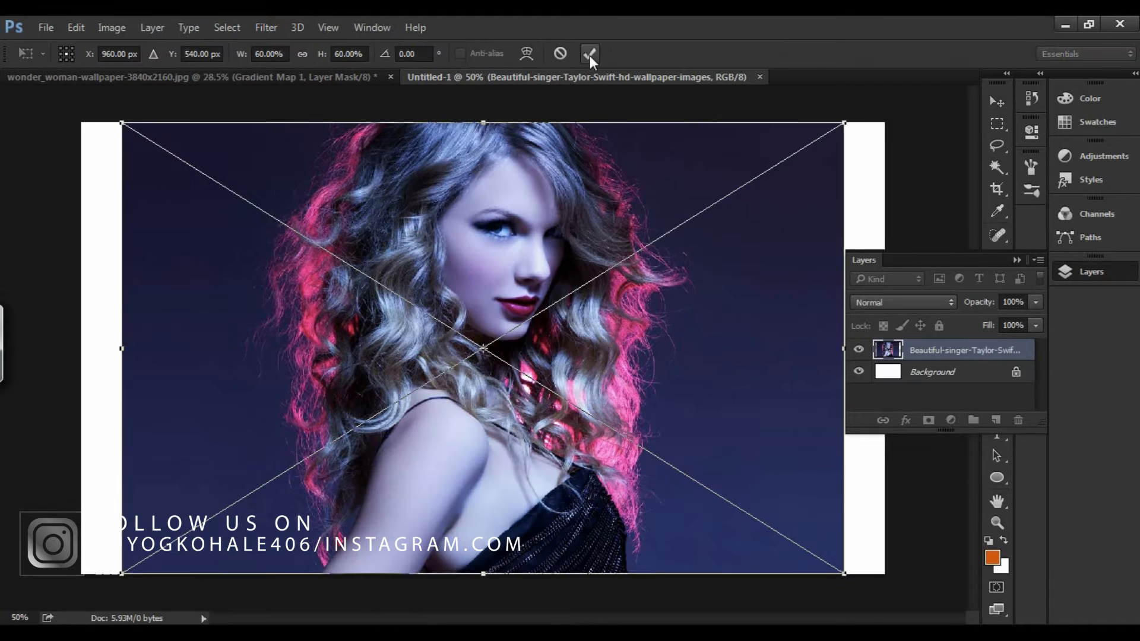
Commit the portrait placed at 60% scale in the blank document.
left_click(590, 55)
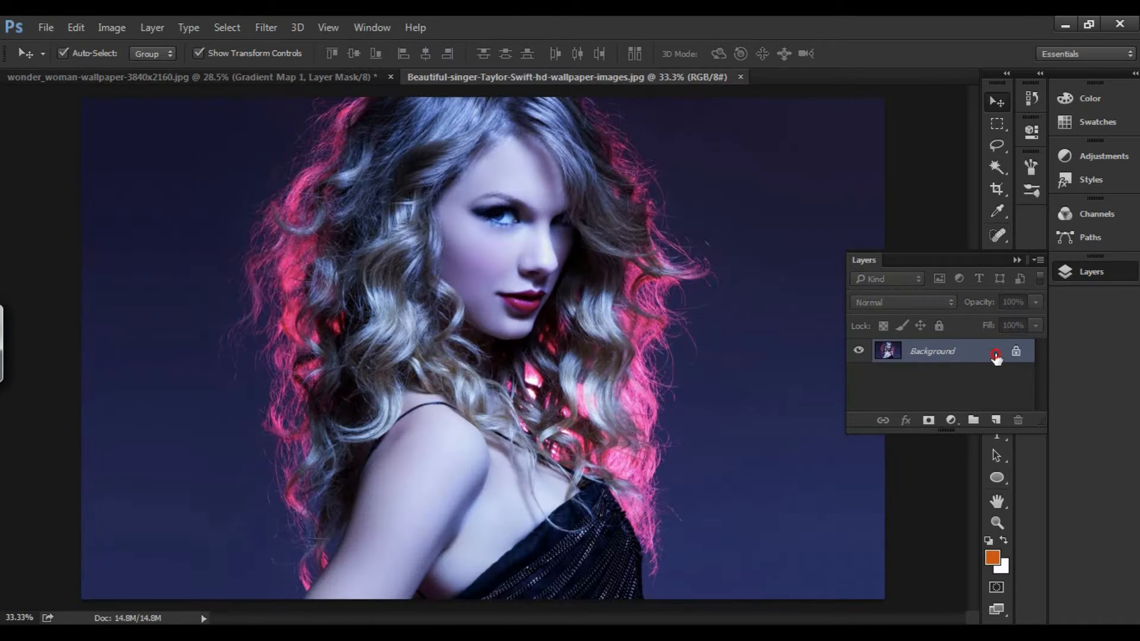
Convert the portrait's locked Background into a regular layer and add a new empty layer above it.
double_click(996, 355)
key("Return")
left_click(996, 420)
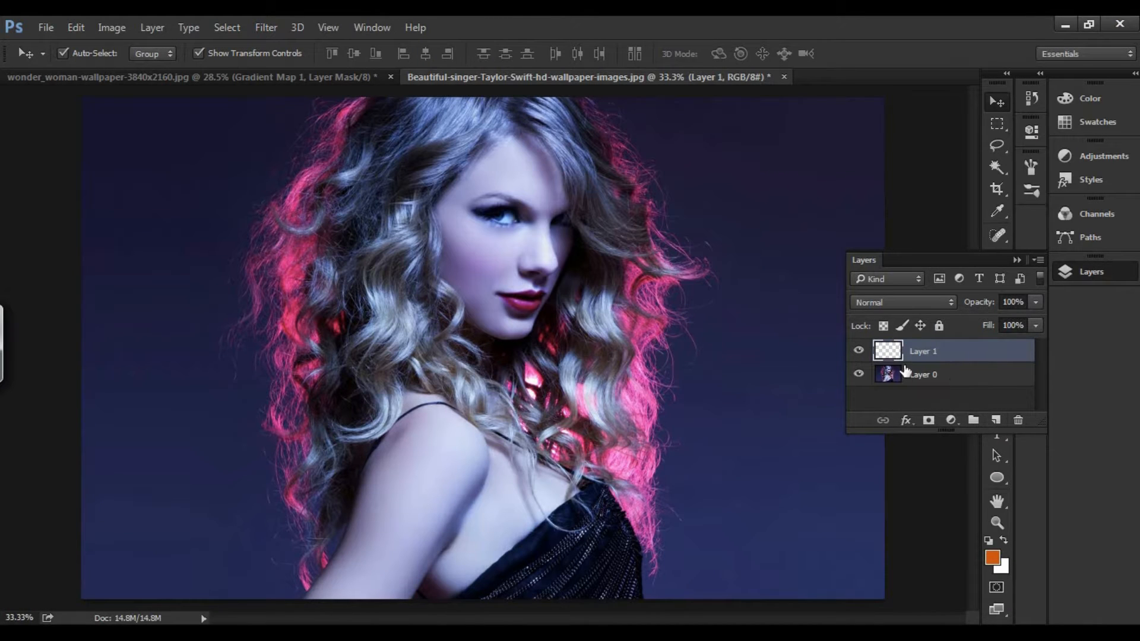
Set the foreground colour to 000000 and fill the new empty layer with it.
left_click(992, 558)
type("000000")
key("Return")
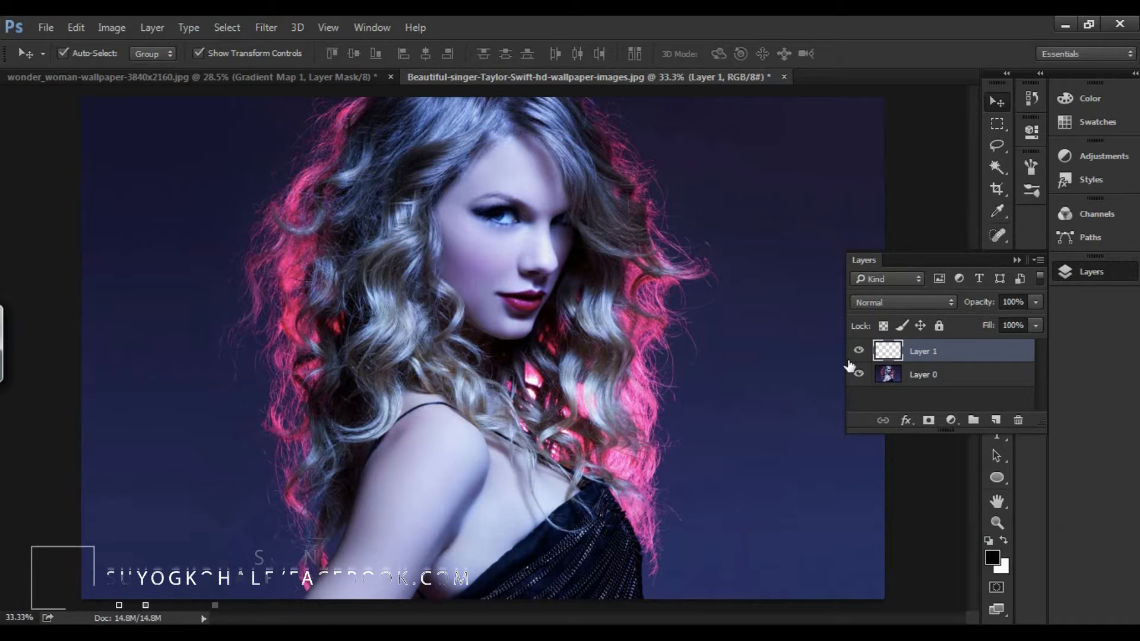
key("alt+BackSpace")
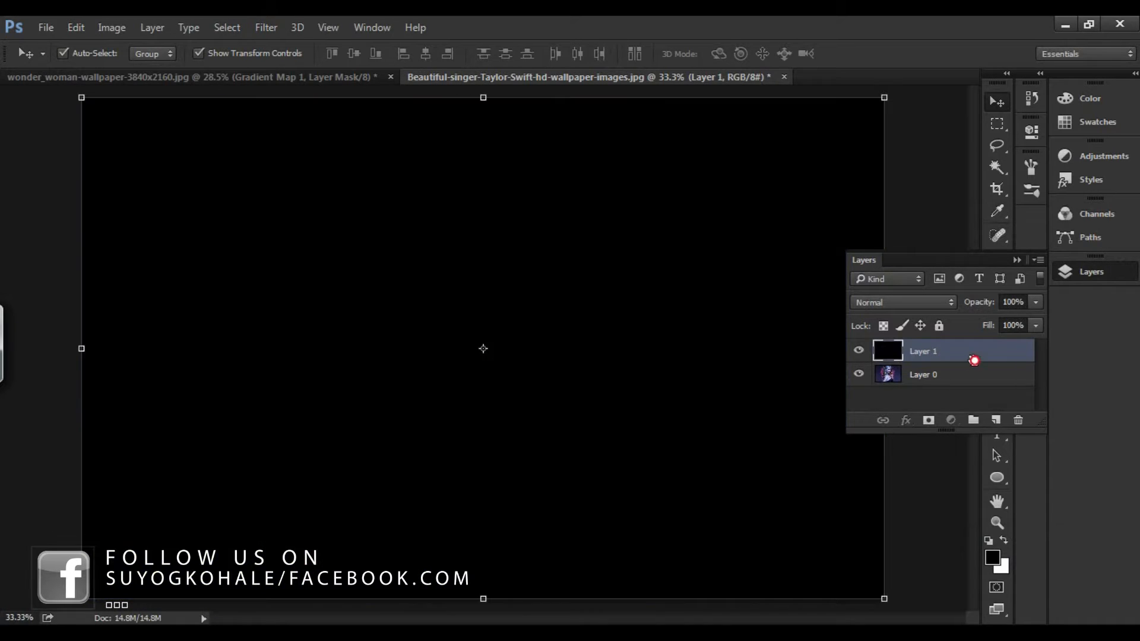
Move the black layer beneath the portrait and add a layer mask filled with black to the portrait layer.
left_click_drag(975, 359, 975, 396)
left_click(929, 420)
key("x")
key("ctrl+BackSpace")
Create a new blank white document with the offered settings.
left_click(47, 28)
left_click(55, 44)
key("Return")
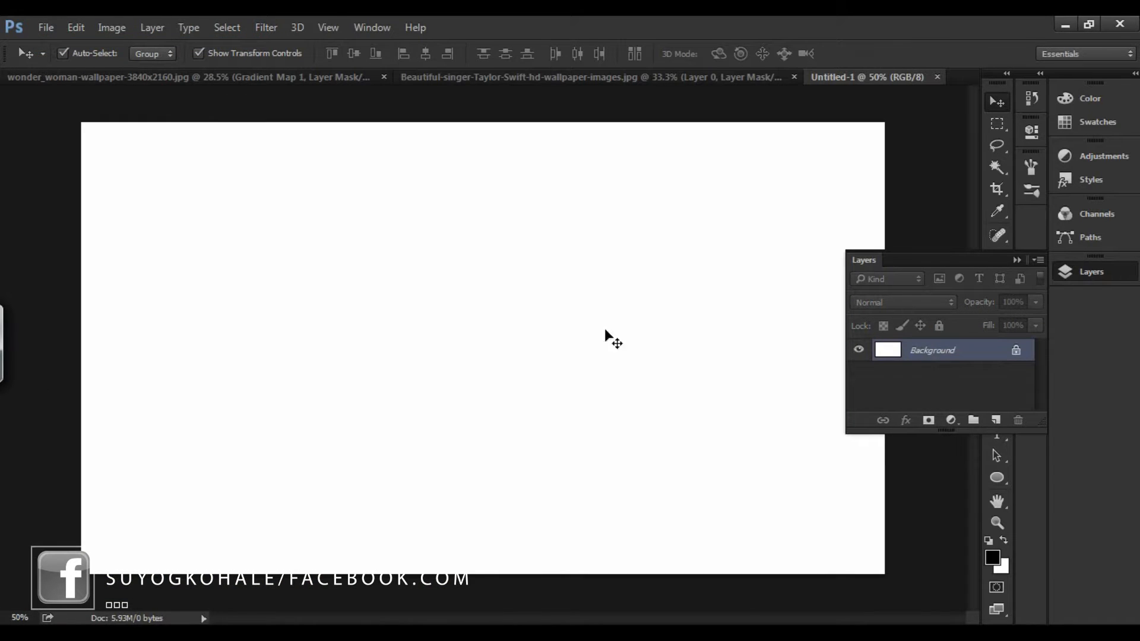
left_click_drag(958, 260, 957, 217)
Add the text "TAYLOR SWIFT" in black 72 pt Bebas Regular near the centre of the canvas.
key("t")
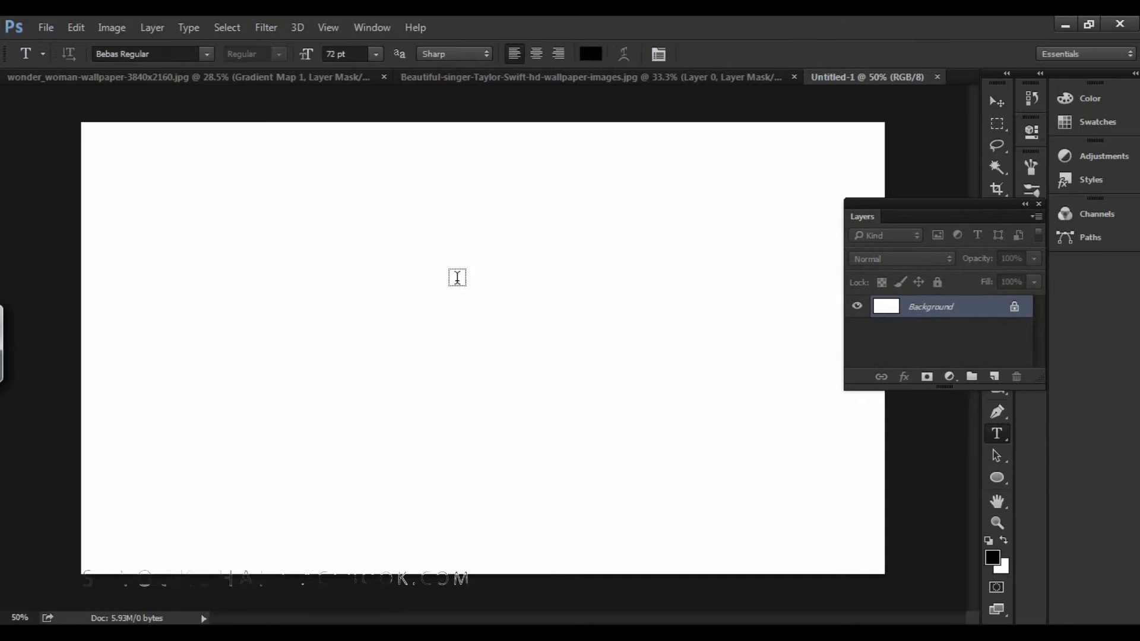
left_click(402, 361)
type("TAYLOR")
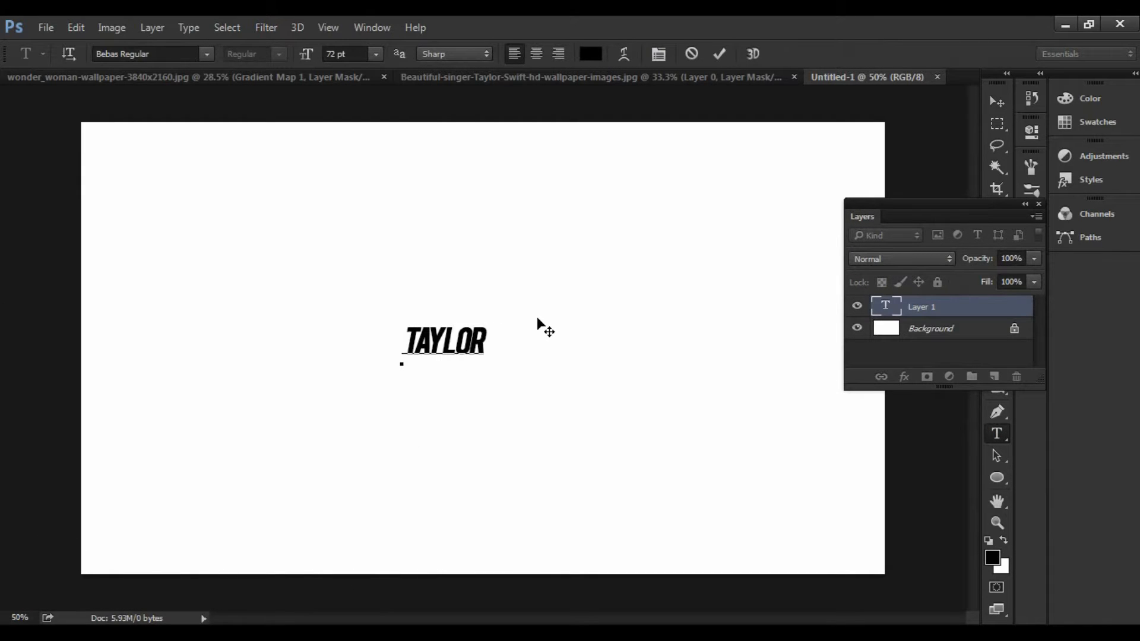
type(" SWIFT")
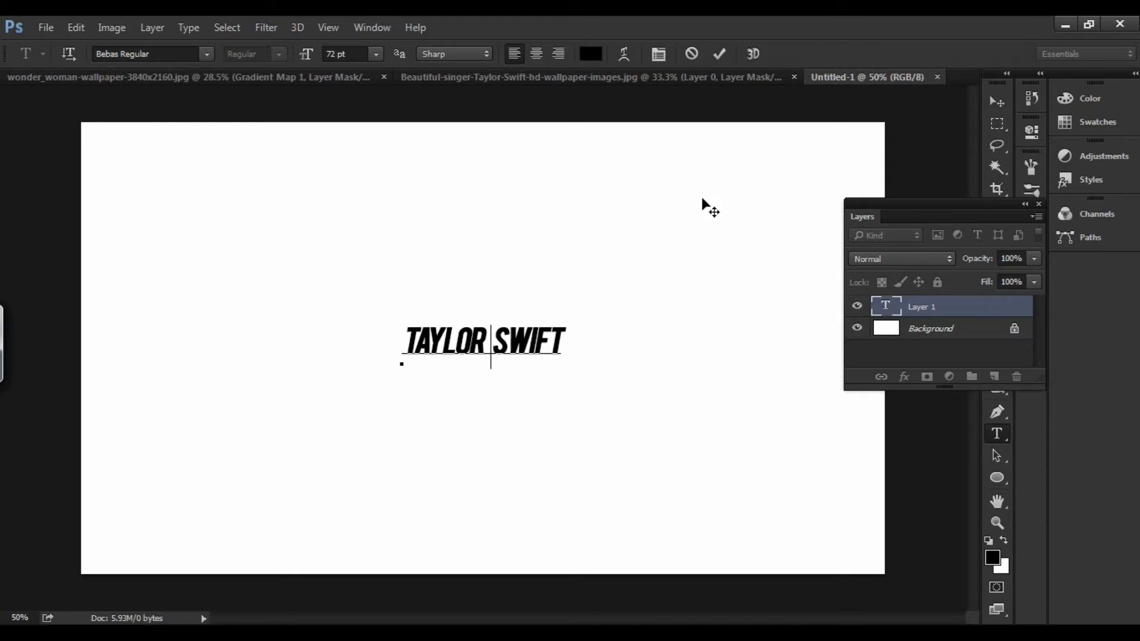
left_click(719, 54)
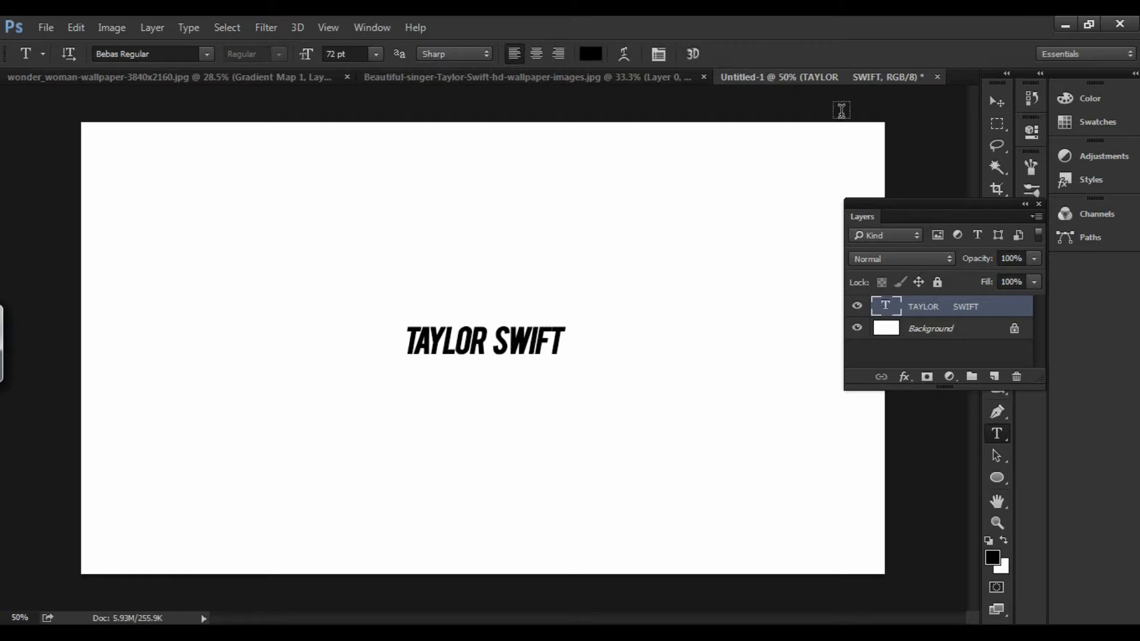
Scale the TAYLOR SWIFT text up to roughly twice its size with Free Transform.
key("v")
key("ctrl+t")
left_click_drag(235, 54, 324, 64)
key("Return")
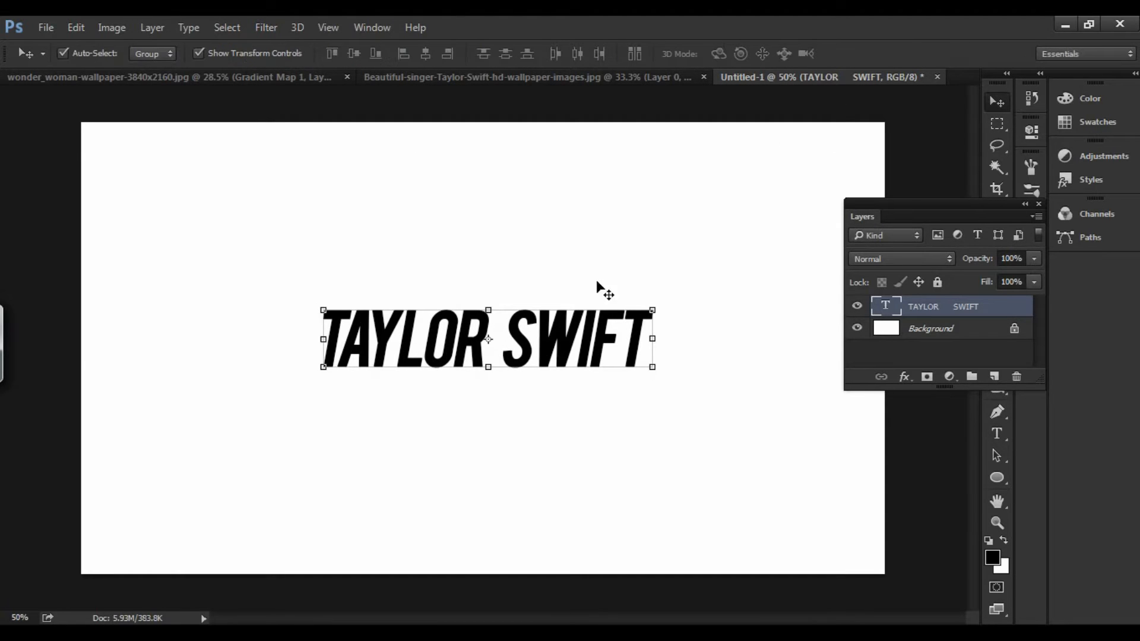
Check the character spacing and style settings of the TAYLOR SWIFT text.
double_click(886, 307)
left_click(659, 54)
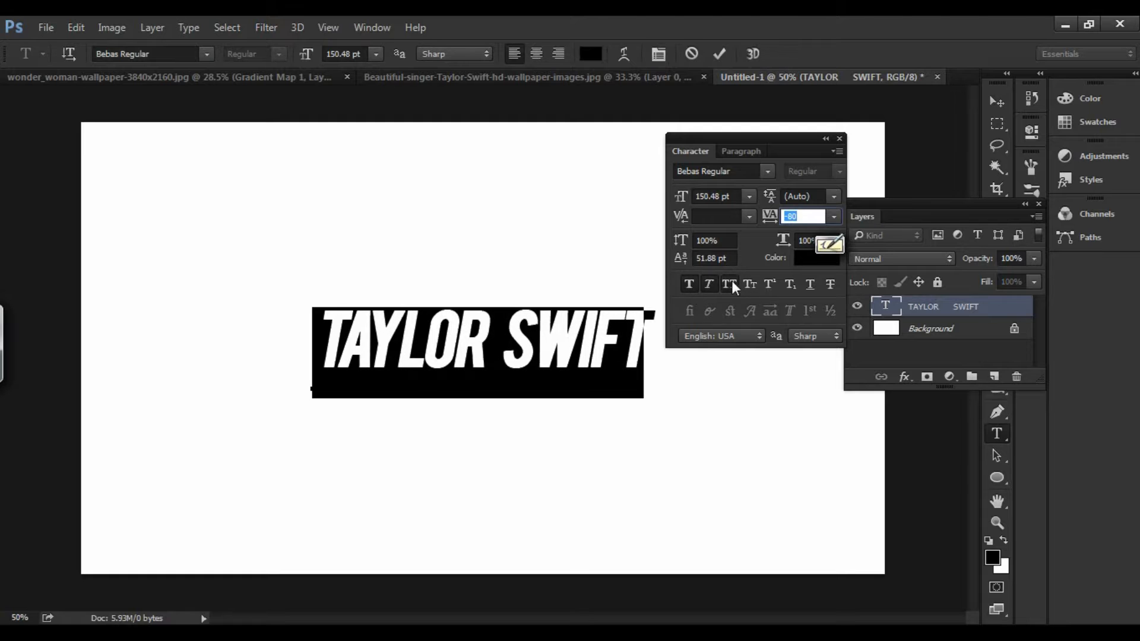
left_click(839, 139)
left_click(719, 54)
Define a brush preset from the TAYLOR SWIFT text and name it TS.
left_click(76, 27)
left_click(71, 25)
left_click(76, 28)
left_click(134, 399)
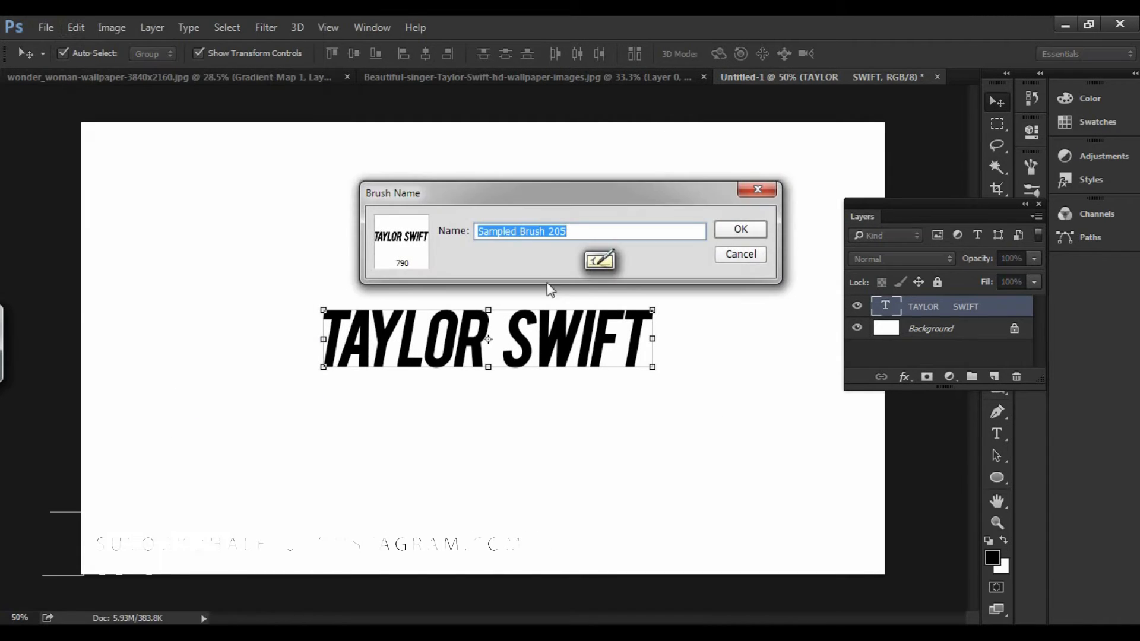
type("TS")
left_click(739, 229)
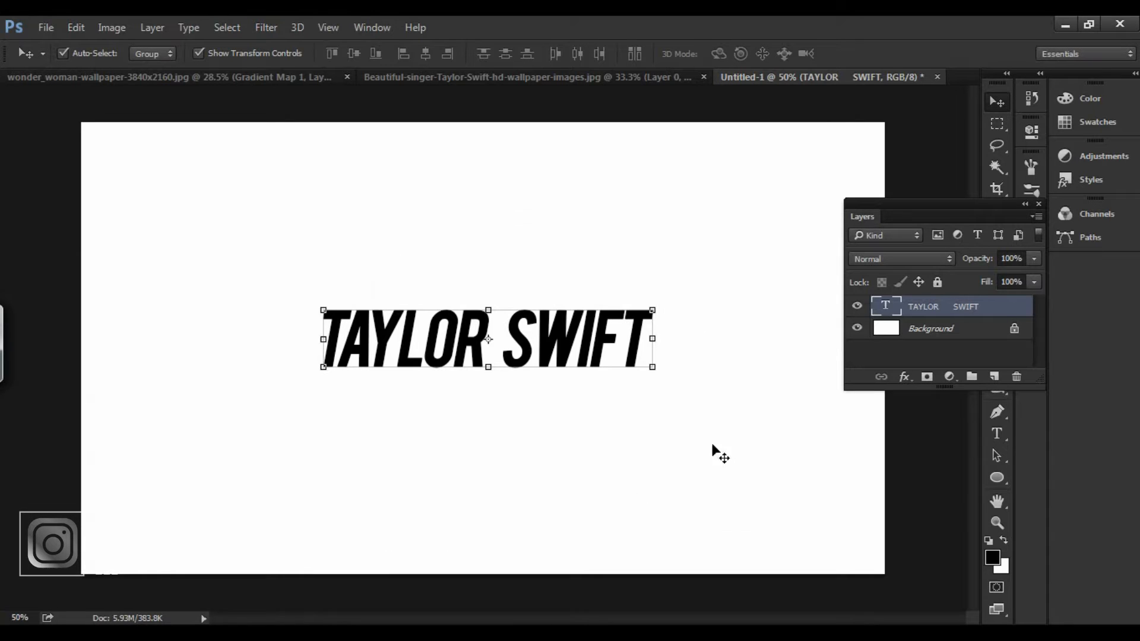
Close the text document without saving and activate the Brush tool for the portrait layer's mask.
left_click(937, 79)
left_click(584, 263)
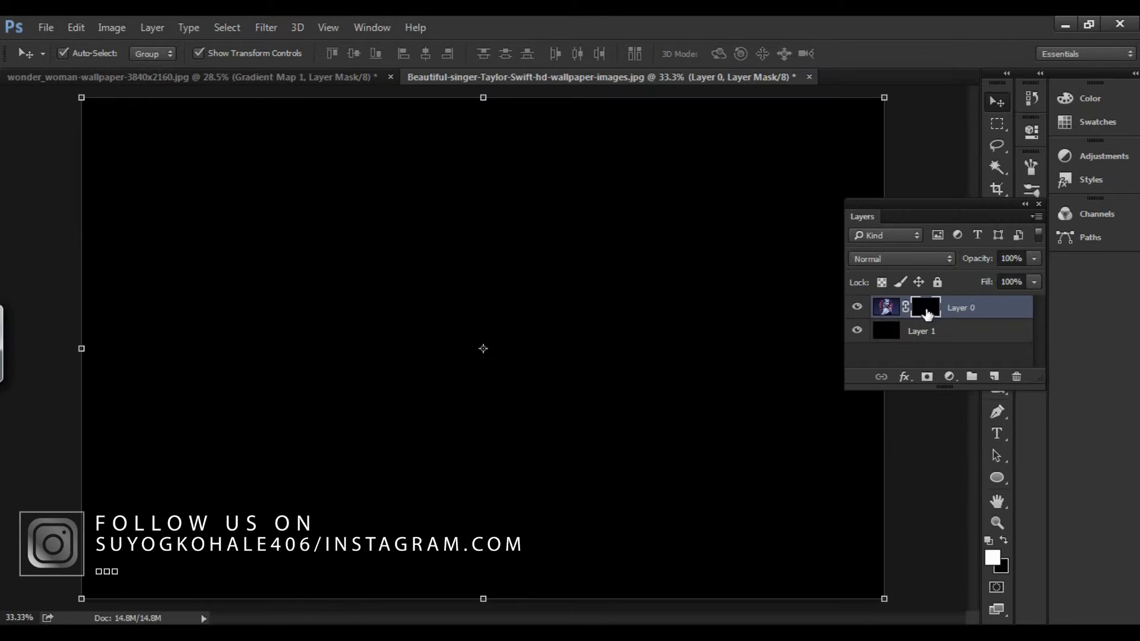
key("b")
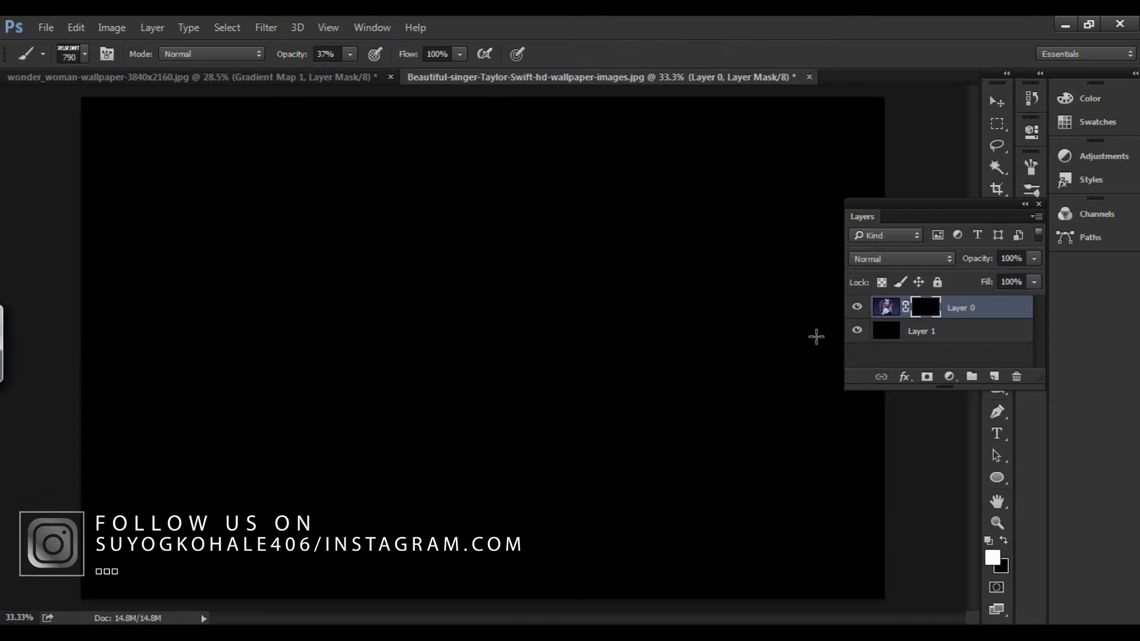
Increase the text brush's tip spacing and set its Shape Dynamics size jitter to 4%.
left_click(107, 54)
left_click(762, 202)
left_click_drag(842, 505, 937, 506)
left_click(766, 218)
left_click(838, 200)
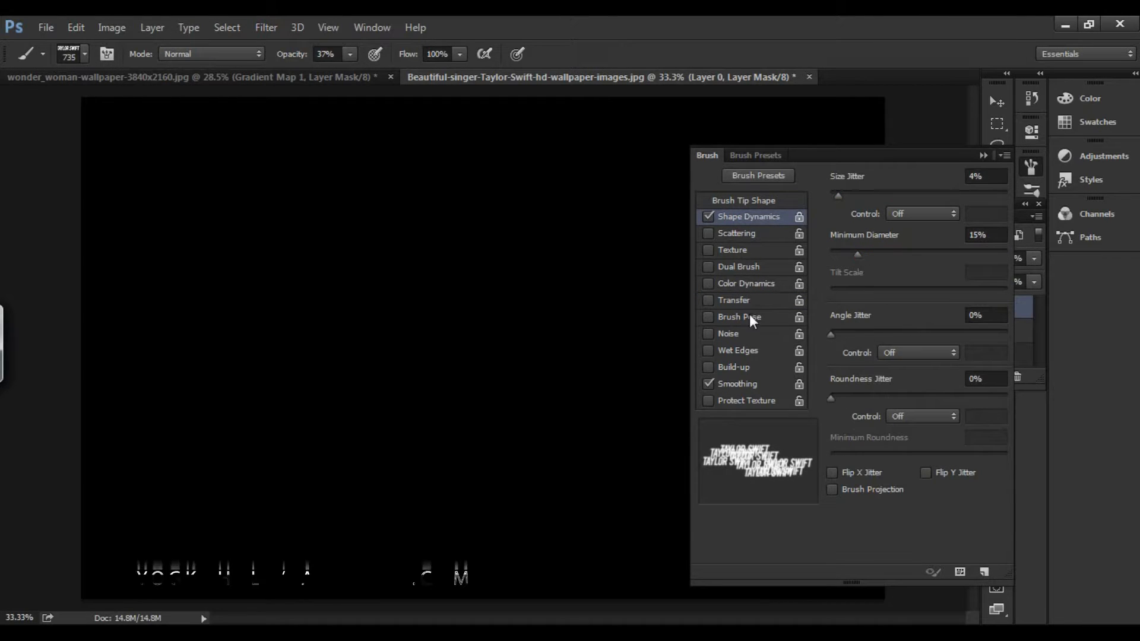
Enable Transfer for the text brush with an opacity jitter of 73% and a flow jitter of 26%.
left_click(733, 300)
left_click(916, 195)
left_click(959, 195)
left_click(857, 277)
left_click_drag(856, 277, 876, 278)
left_click(983, 156)
Paint white text over the face and surrounding hair on the mask with the 735 px brush at 37% opacity.
key("w")
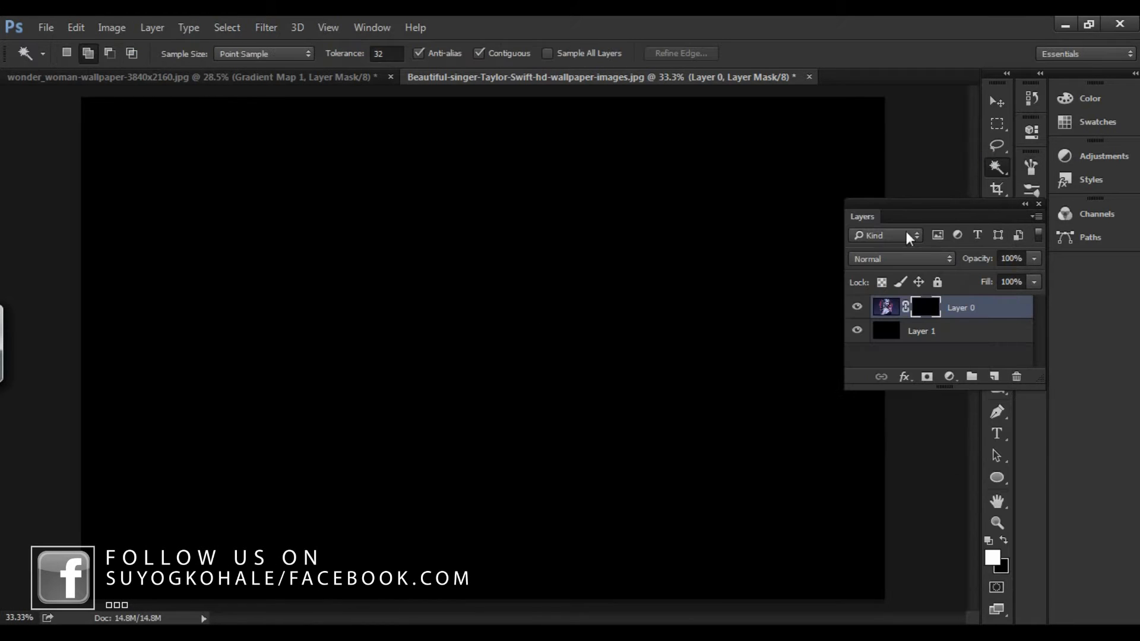
key("b")
mouse_move(400, 262)
left_mouse_down()
mouse_move(497, 234)
mouse_move(348, 230)
mouse_move(522, 249)
mouse_move(542, 173)
mouse_move(406, 296)
mouse_move(654, 350)
left_mouse_up()
Set the brush spacing to 226% and paint more white text over the face, hair and lower right area on the mask.
key("F5")
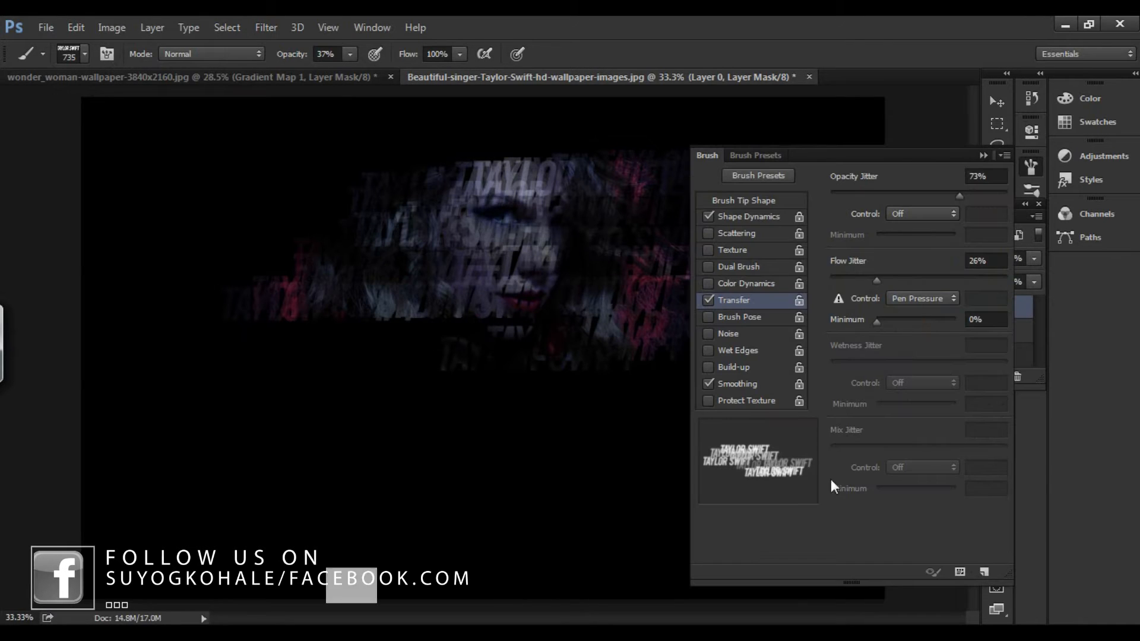
left_click(767, 216)
left_click(743, 200)
left_click_drag(988, 509, 970, 506)
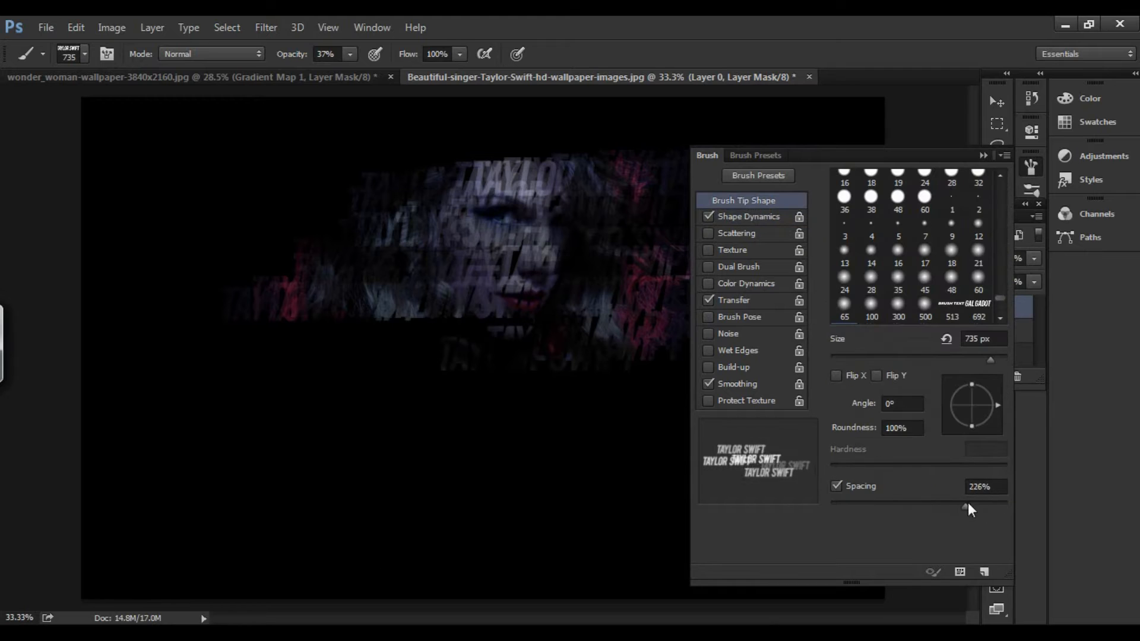
key("F5")
mouse_move(420, 170)
left_mouse_down()
mouse_move(262, 139)
mouse_move(300, 187)
mouse_move(441, 218)
left_mouse_up()
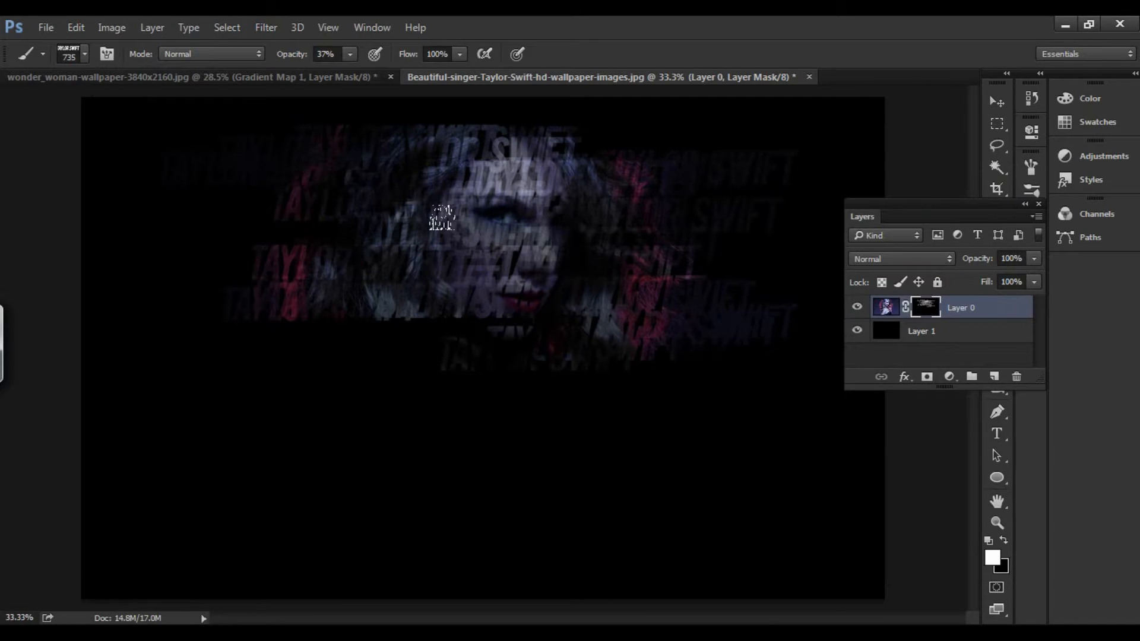
mouse_move(450, 331)
left_mouse_down()
mouse_move(695, 386)
mouse_move(649, 478)
mouse_move(661, 472)
mouse_move(465, 245)
left_mouse_up()
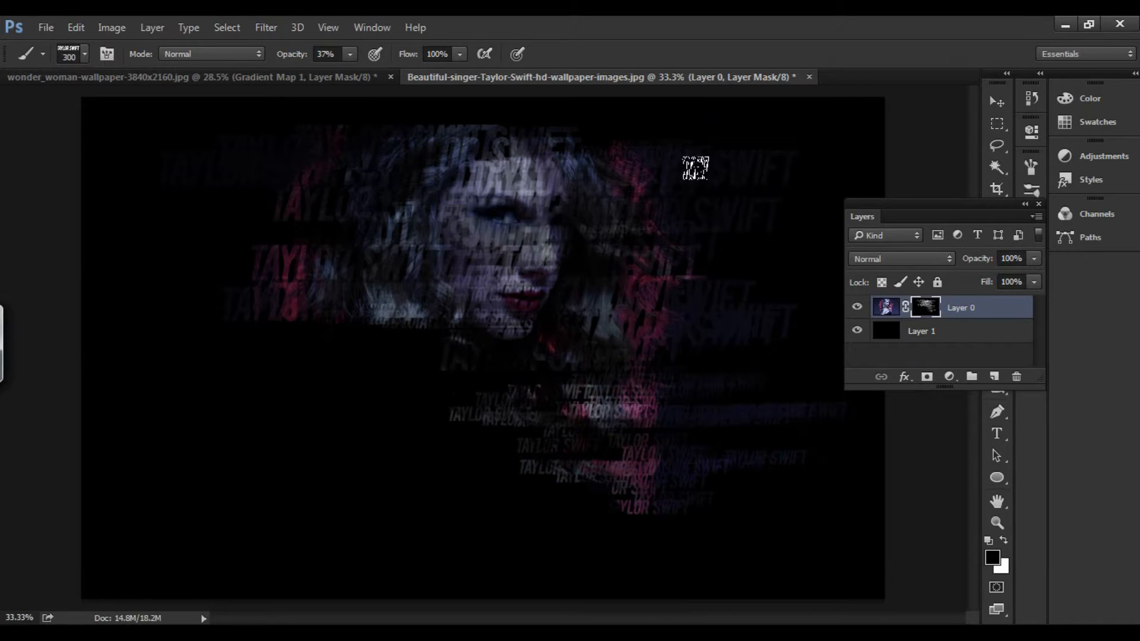
Enlarge the text brush to 900 px and stamp black text at 67% opacity over the top of the hair on the mask.
left_click(372, 298)
key("bracketright")
key("bracketright")
key("bracketright")
key("bracketright")
key("bracketright")
key("bracketright")
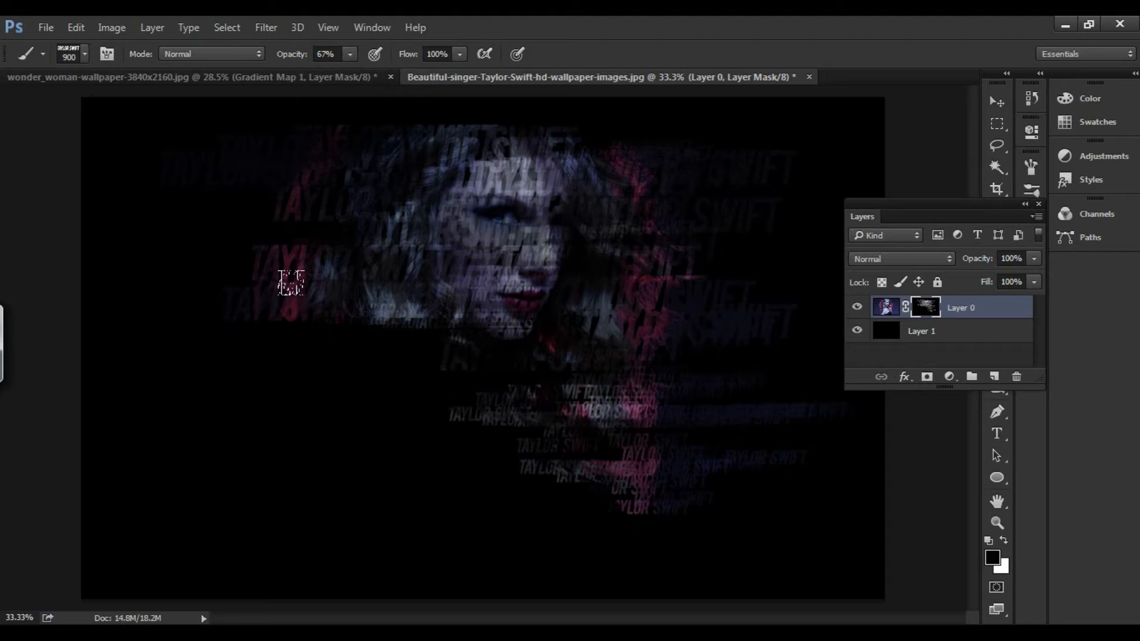
left_click(468, 142)
left_click(475, 144)
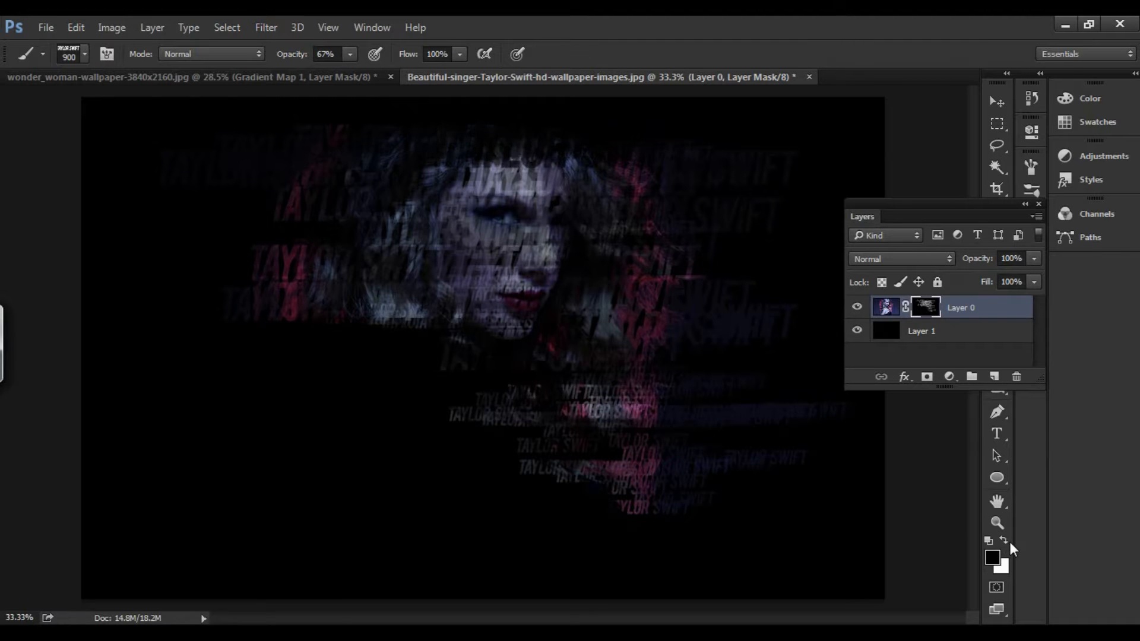
Paint white text at 67% opacity over the hair, shoulder, dress and both side backgrounds, reducing the brush to 300 px.
mouse_move(439, 309)
left_mouse_down()
mouse_move(704, 368)
mouse_move(537, 227)
mouse_move(592, 126)
left_mouse_up()
left_click_drag(564, 80, 598, 168)
mouse_move(142, 338)
left_mouse_down()
mouse_move(208, 227)
mouse_move(372, 438)
mouse_move(316, 462)
mouse_move(322, 432)
mouse_move(289, 458)
mouse_move(424, 508)
mouse_move(718, 337)
left_mouse_up()
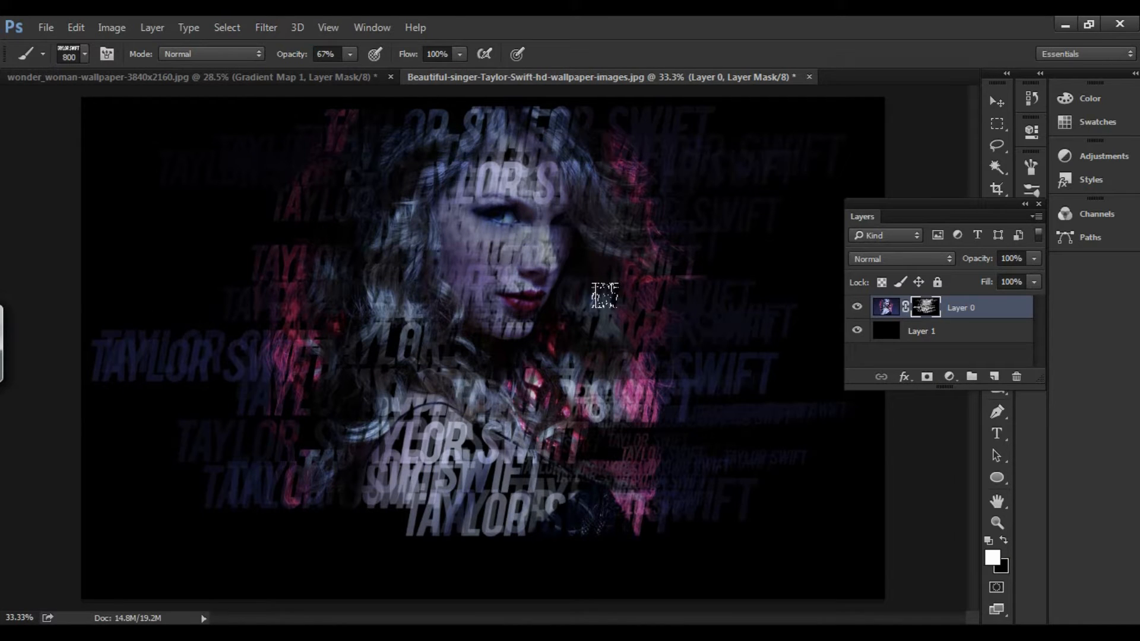
mouse_move(653, 304)
left_mouse_down()
mouse_move(701, 273)
mouse_move(390, 445)
left_mouse_up()
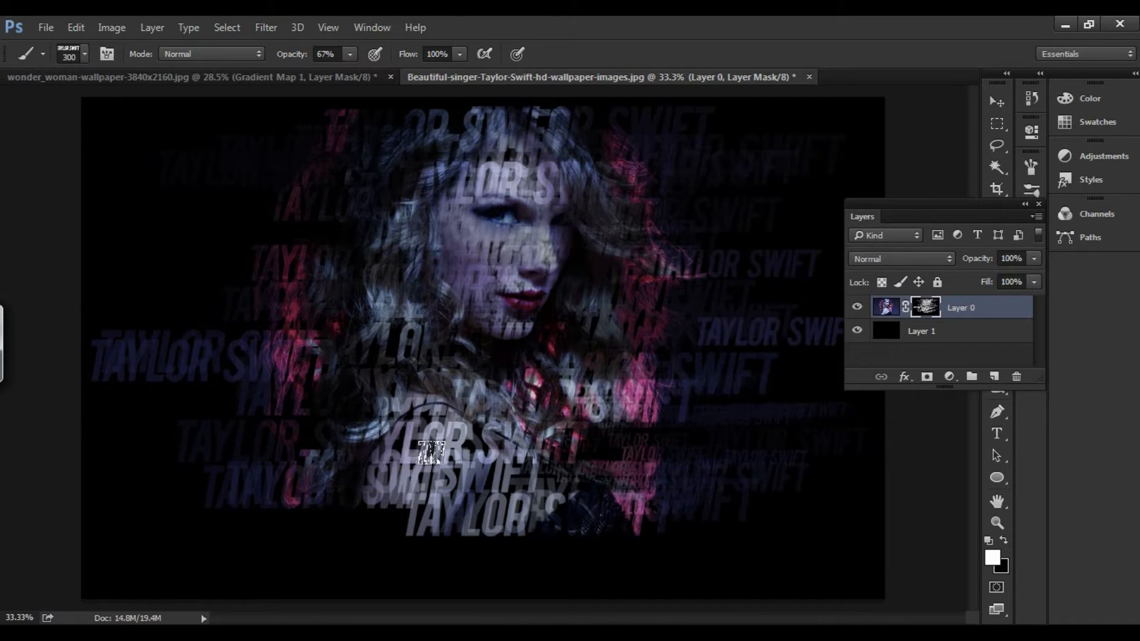
left_click_drag(260, 247, 173, 285)
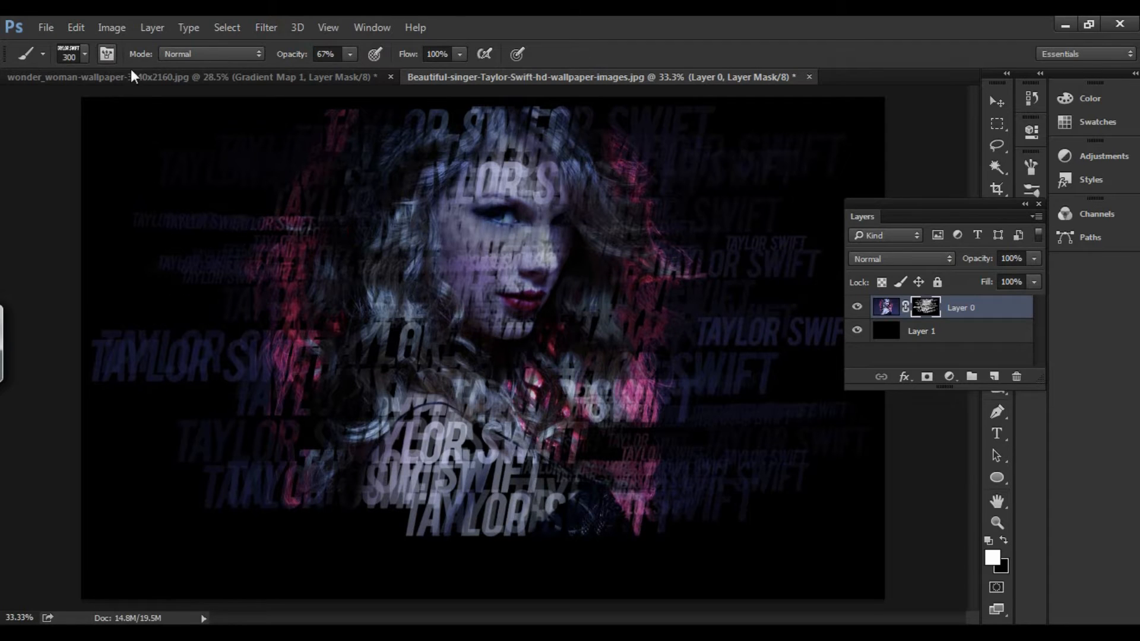
Enable Scattering for the text brush with scatter 66% and count 4.
left_click(107, 54)
left_click(749, 216)
left_click(758, 233)
left_click(842, 195)
left_click(866, 259)
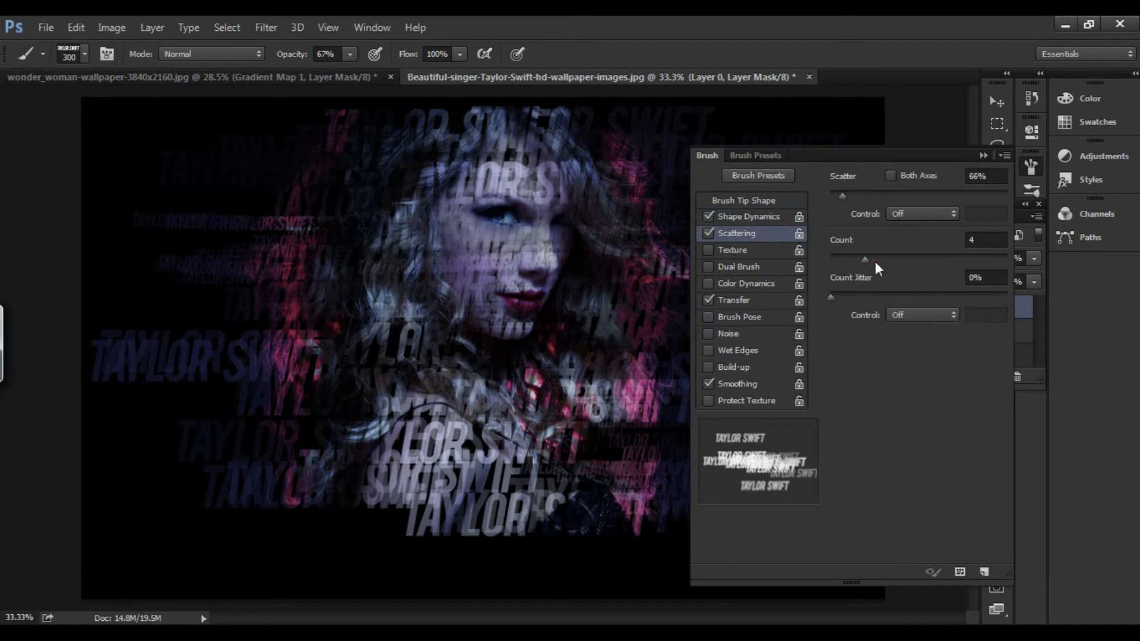
left_click(1031, 167)
Paint scattered white text over the face, hair, dress and lower backgrounds on the portrait mask.
mouse_move(590, 343)
left_mouse_down()
mouse_move(682, 545)
mouse_move(279, 551)
mouse_move(398, 521)
mouse_move(178, 523)
left_mouse_up()
mouse_move(438, 269)
left_mouse_down()
mouse_move(509, 289)
mouse_move(561, 238)
left_mouse_up()
left_click(527, 271)
left_click(665, 219)
left_click(320, 199)
left_click(638, 523)
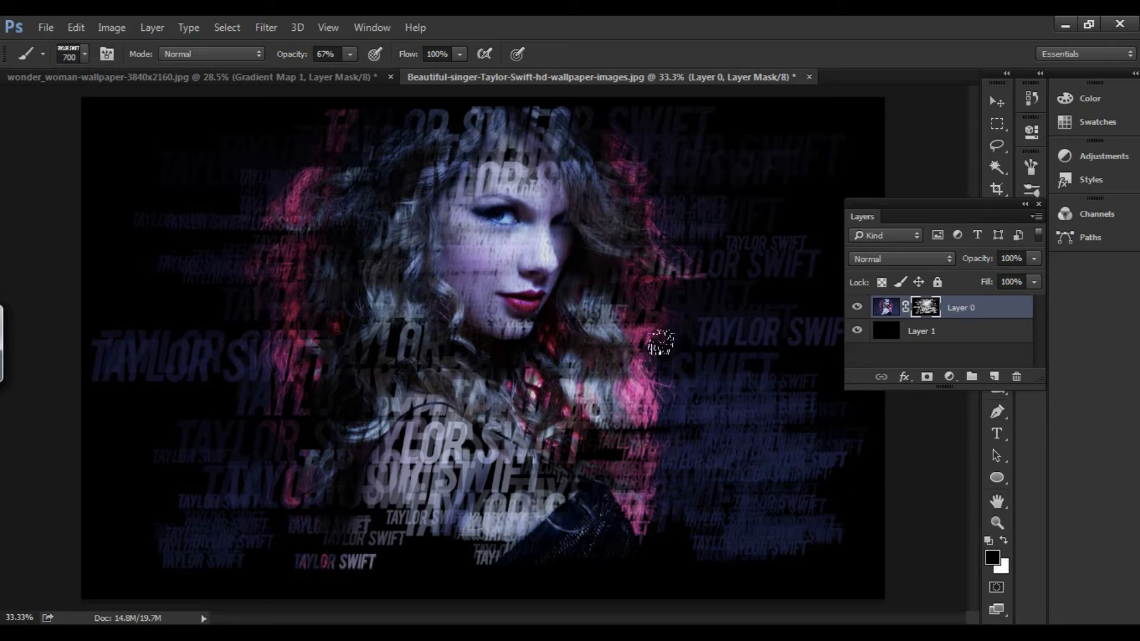
Set the brush opacity to 100% and stamp black 700 px text over the right background and shoulder on the mask.
left_click_drag(359, 77, 385, 73)
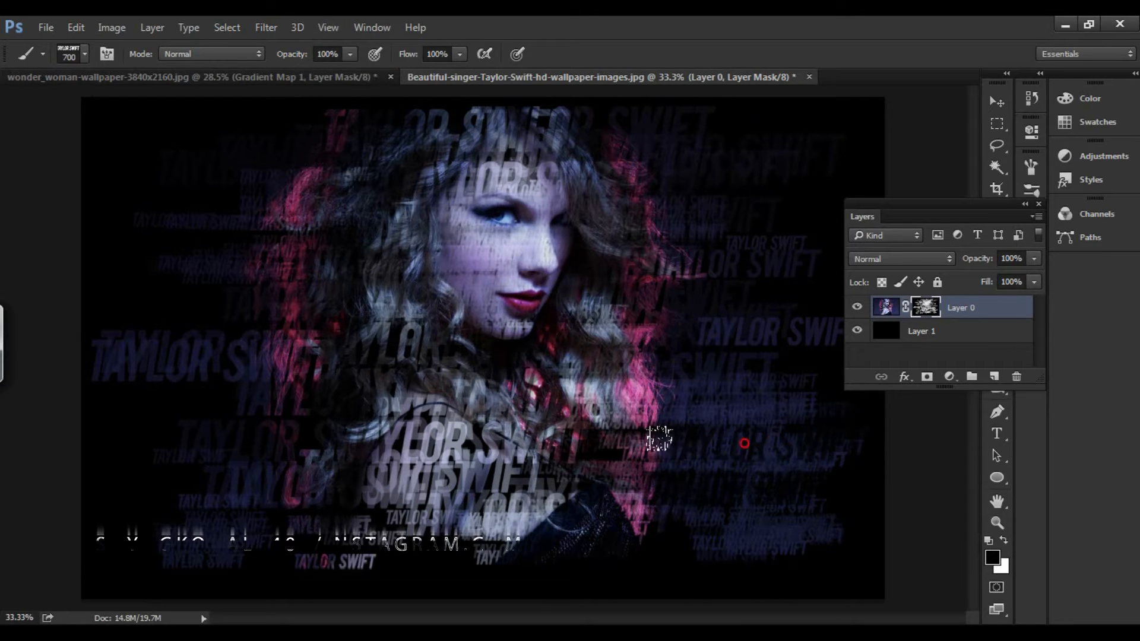
left_click(475, 437)
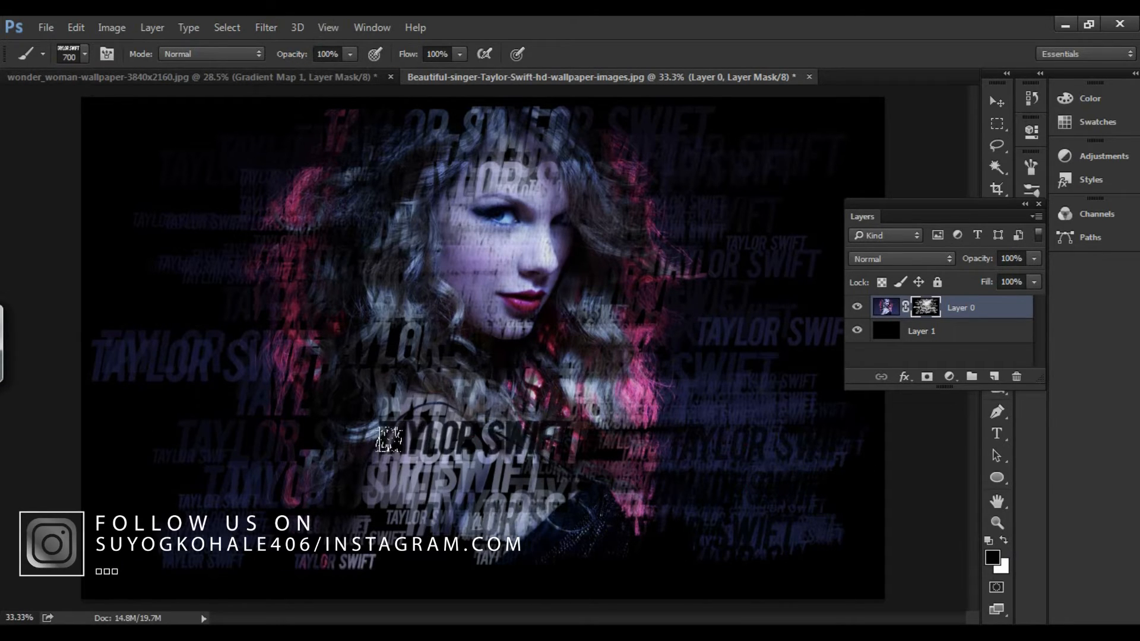
left_click(472, 435)
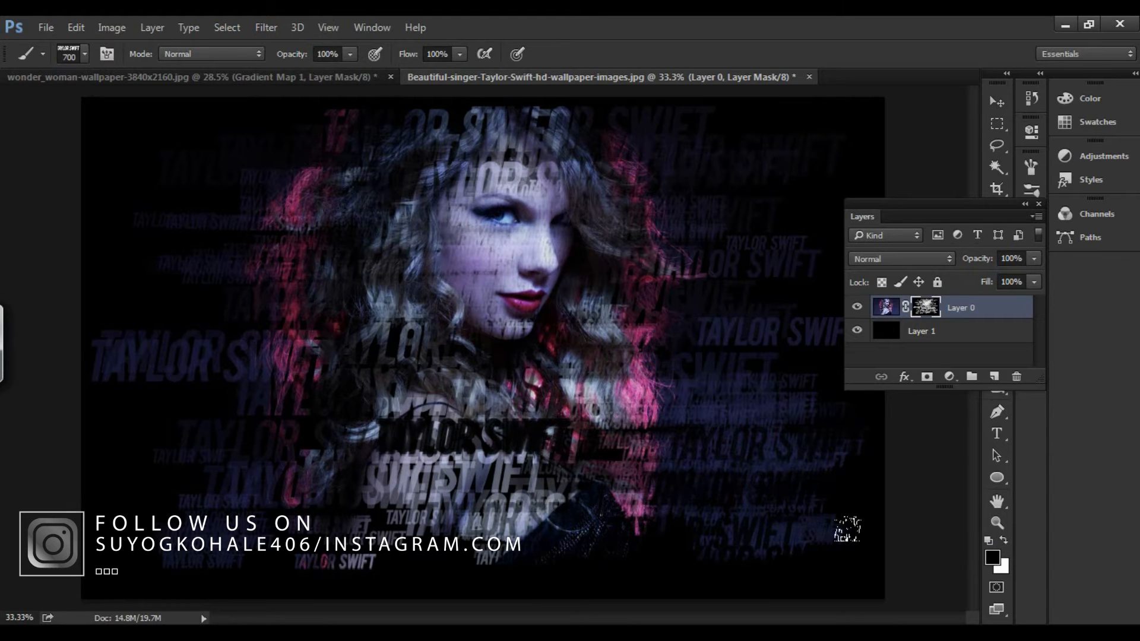
left_click(449, 435)
Switch to white and stamp 700 px text over the shoulder, right-hand hair and background, and upper left corner.
left_click(1003, 540)
left_click(478, 443)
left_click_drag(478, 443, 529, 487)
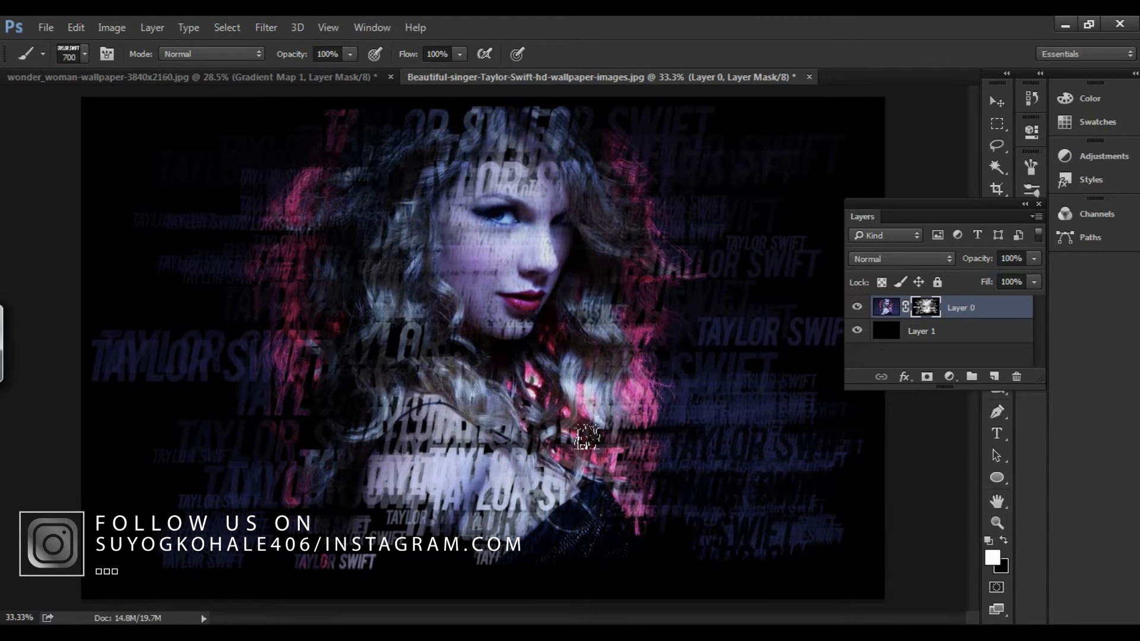
left_click(701, 440)
left_click(604, 287)
left_click(168, 173)
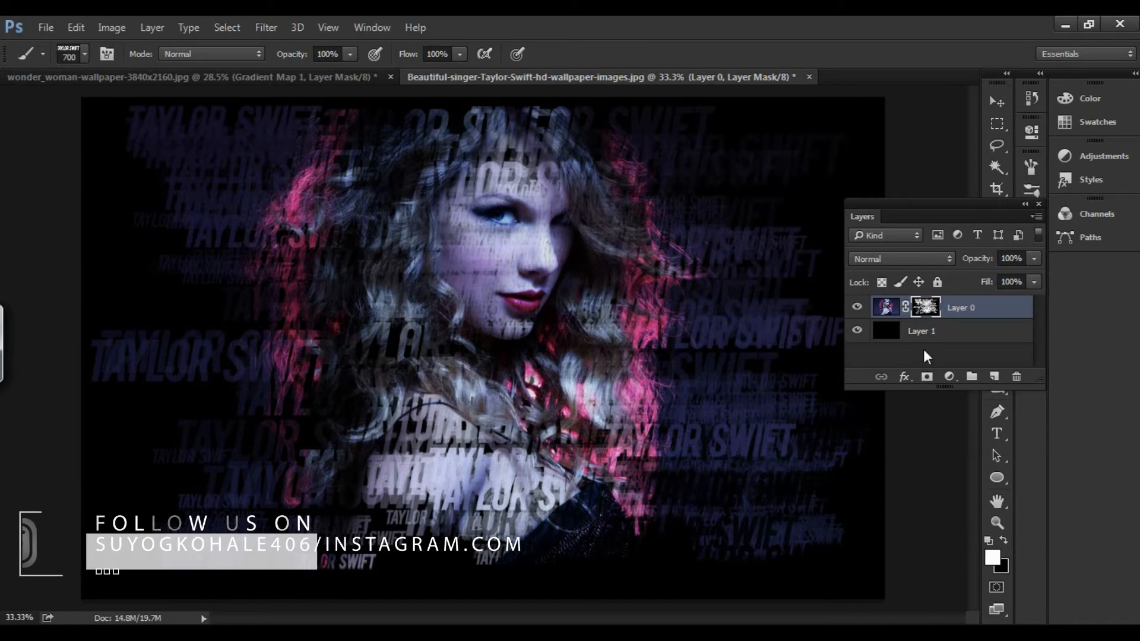
Switch to black and stamp text over the upper right and upper left backgrounds on the mask.
key("x")
left_click(721, 200)
left_click(226, 161)
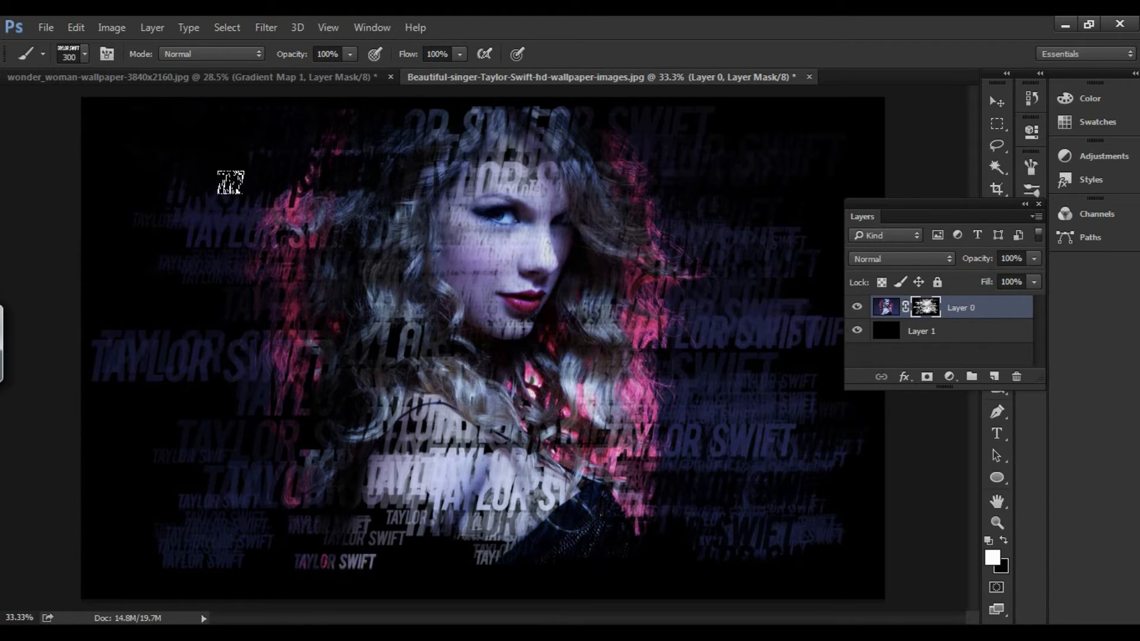
Stamp small white text with the 300 px brush across the upper left background and hair edge on the mask.
left_click(257, 177)
left_click(329, 159)
left_click(269, 139)
left_click(177, 130)
left_click(188, 147)
left_click(146, 182)
left_click(343, 173)
left_click(361, 133)
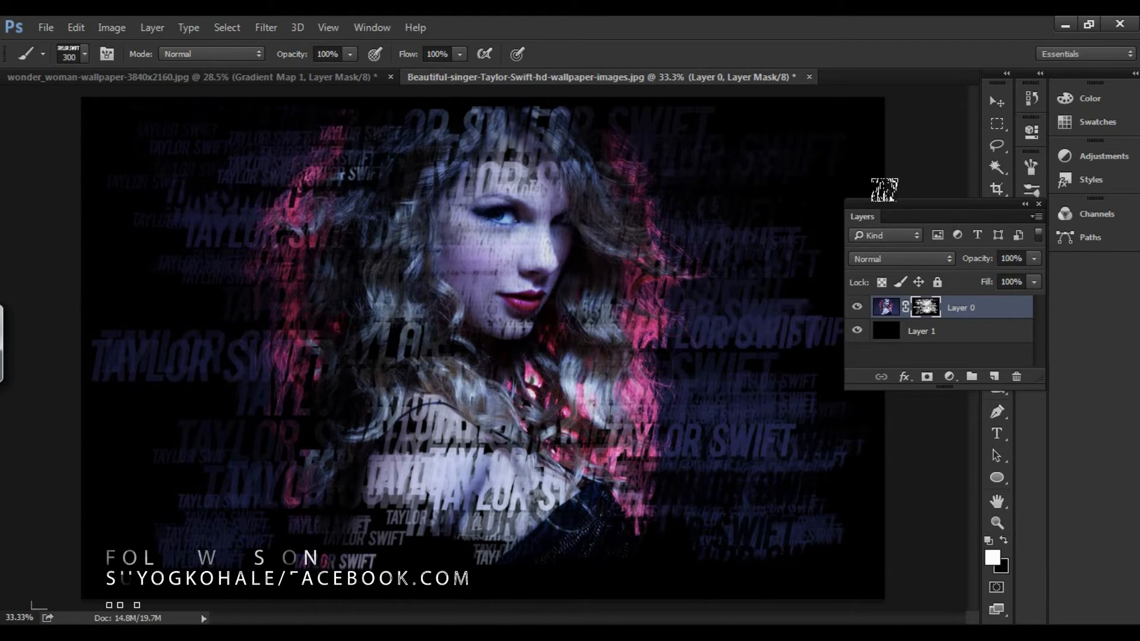
Stamp small white 300 px text over the upper right background and along the lower edge below the shoulder on the mask.
left_click(735, 195)
left_click(468, 567)
left_click(631, 564)
left_click(446, 541)
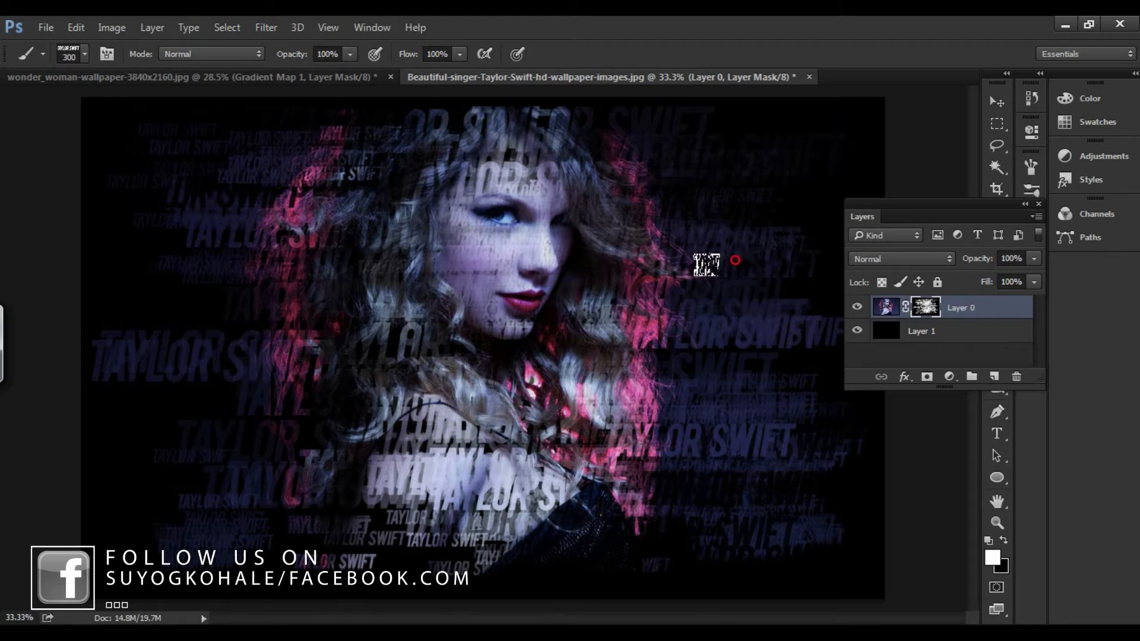
left_click(745, 208)
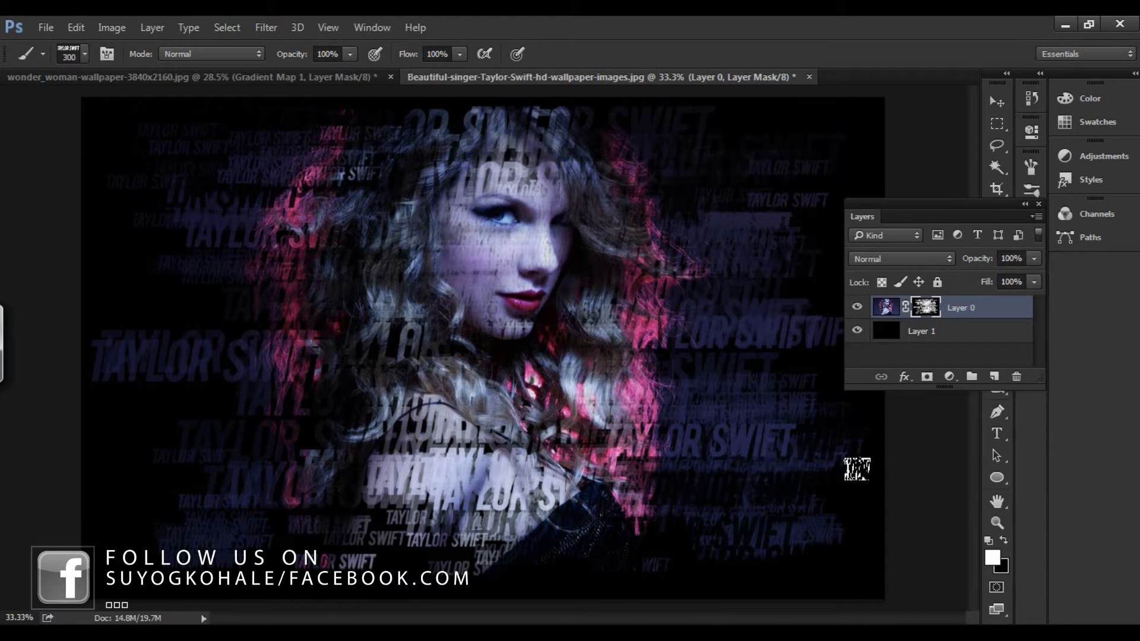
Fade the outer background text on the mask using a black soft round 800 px brush at 63% opacity.
left_click(1003, 539)
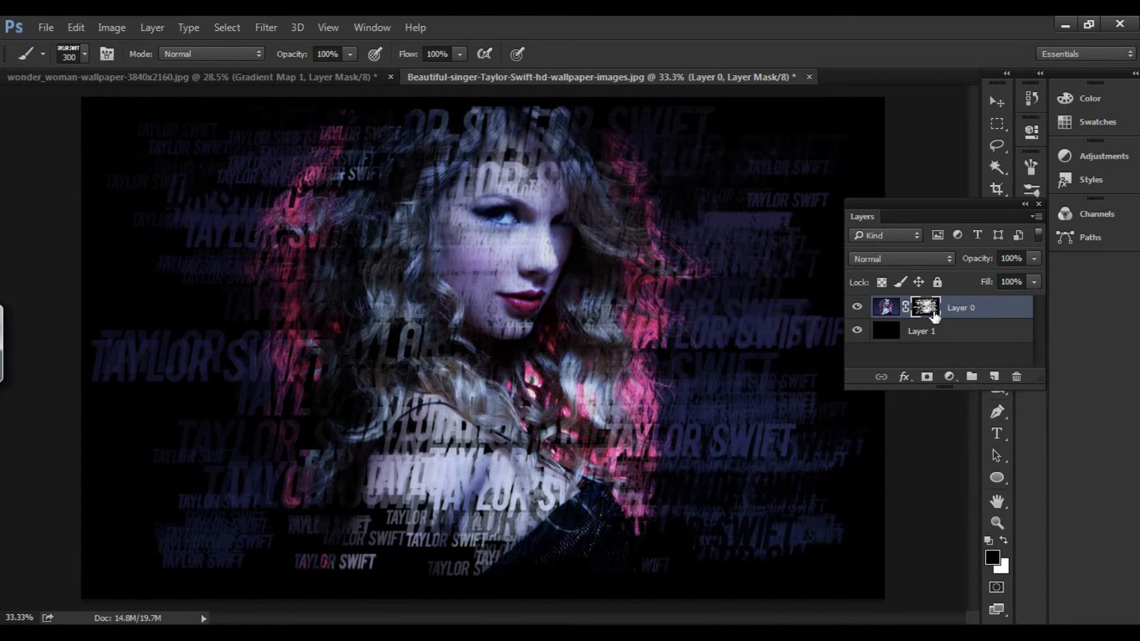
left_click(70, 53)
left_click(217, 548)
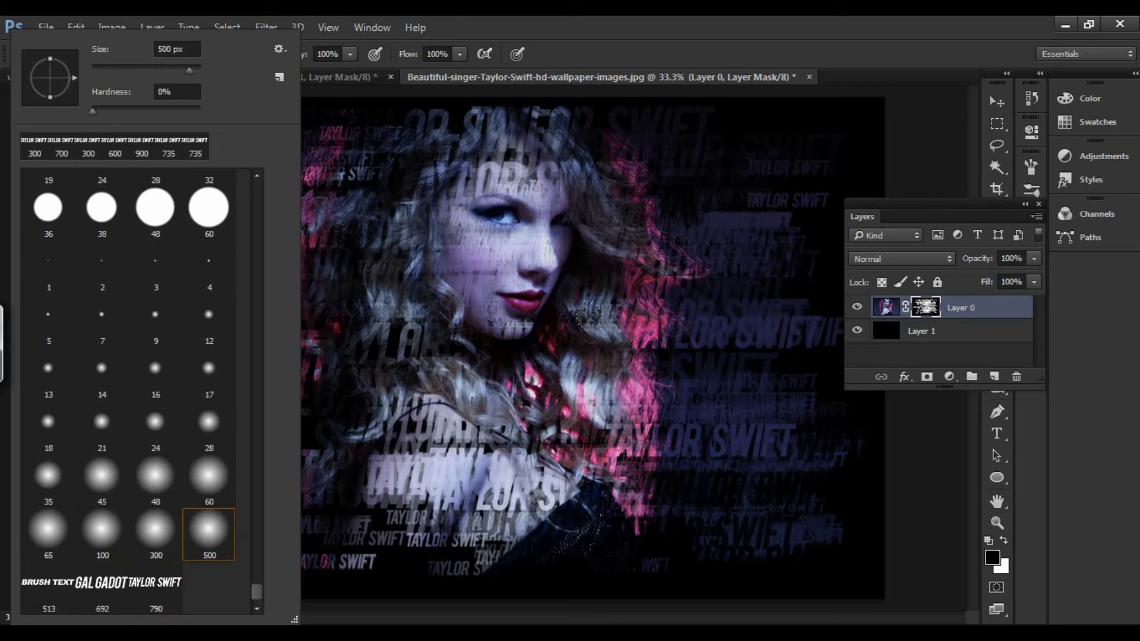
left_click(350, 54)
key("bracketright")
key("bracketright")
key("bracketright")
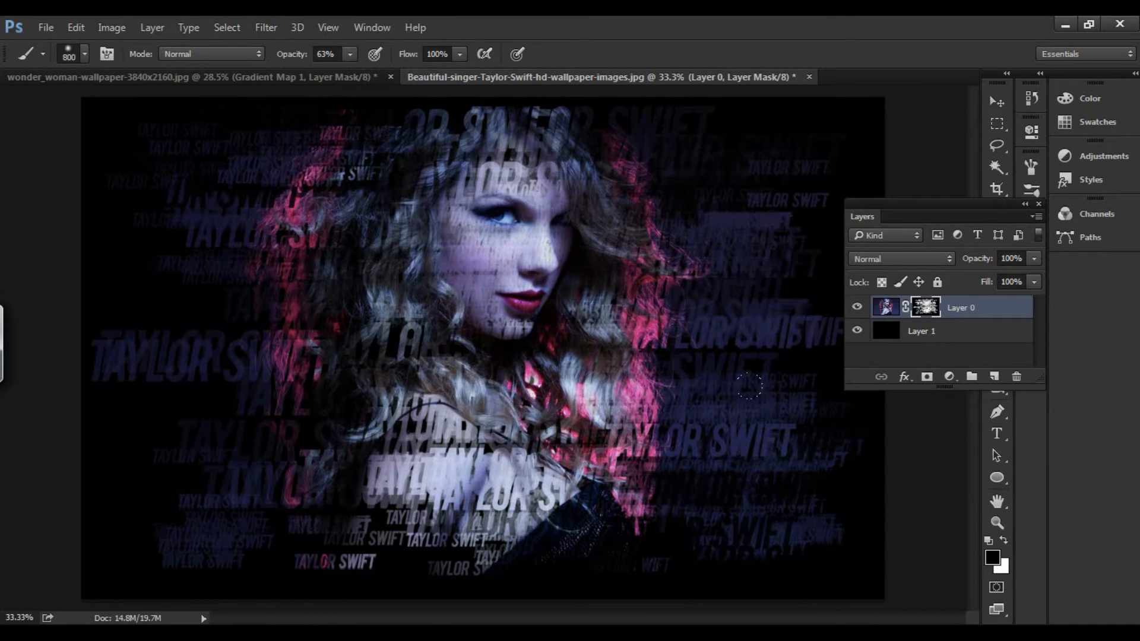
left_click_drag(743, 451, 779, 531)
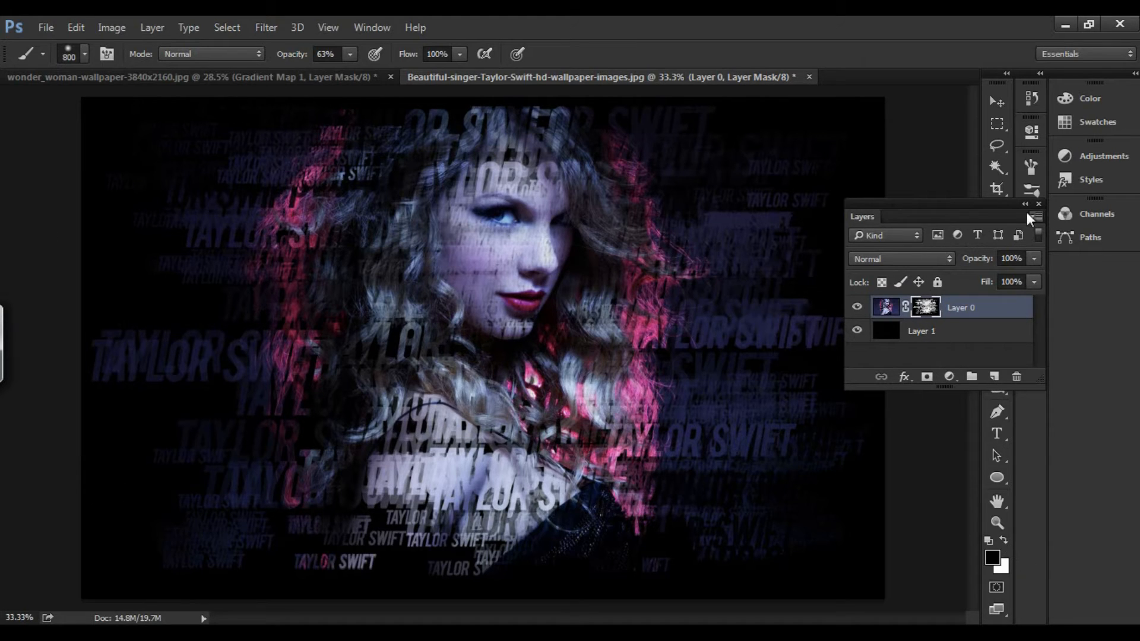
Add a Brightness/Contrast adjustment layer above Layer 0, with brightness at about 16 and slightly lowered contrast.
left_click(1082, 156)
left_click(885, 173)
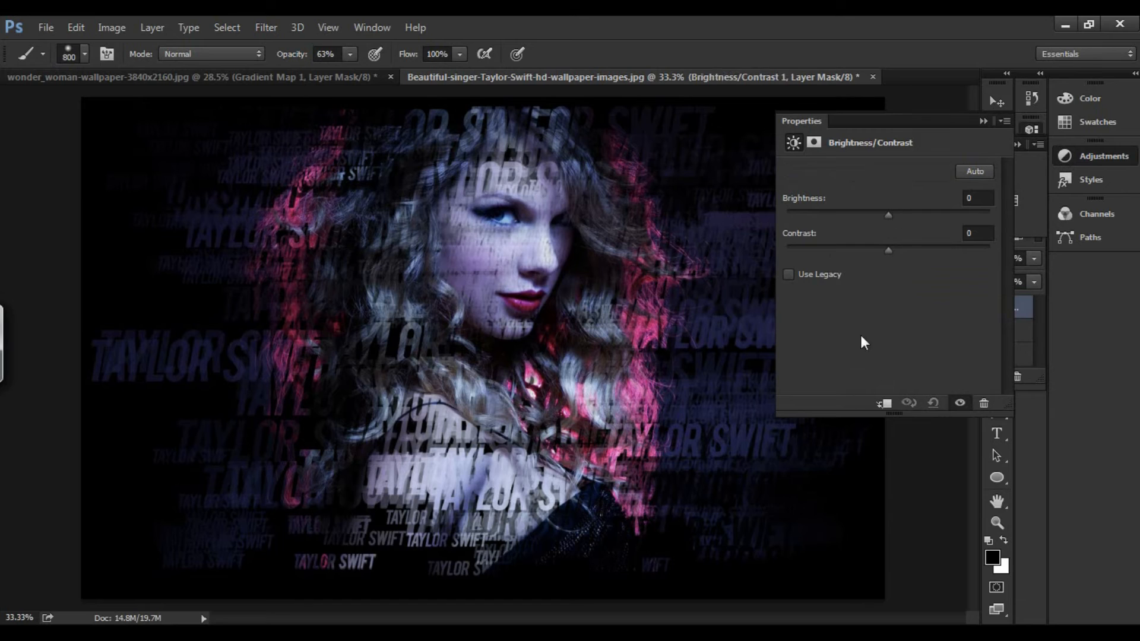
left_click(900, 216)
left_click_drag(891, 248, 951, 254)
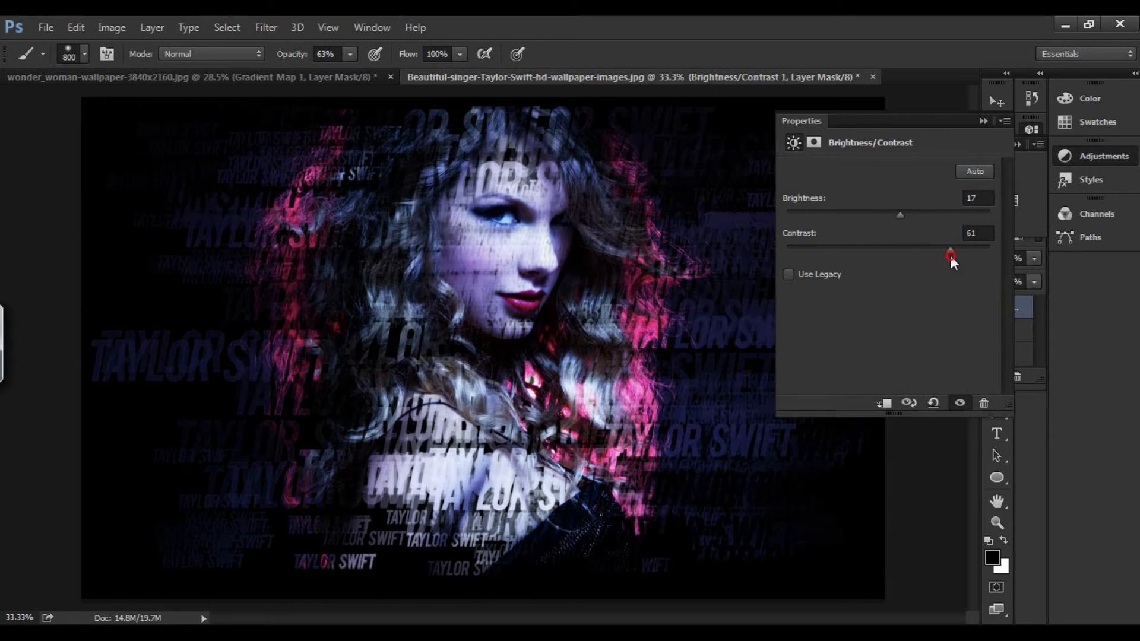
mouse_move(901, 215)
left_mouse_down()
mouse_move(865, 218)
mouse_move(892, 217)
left_mouse_up()
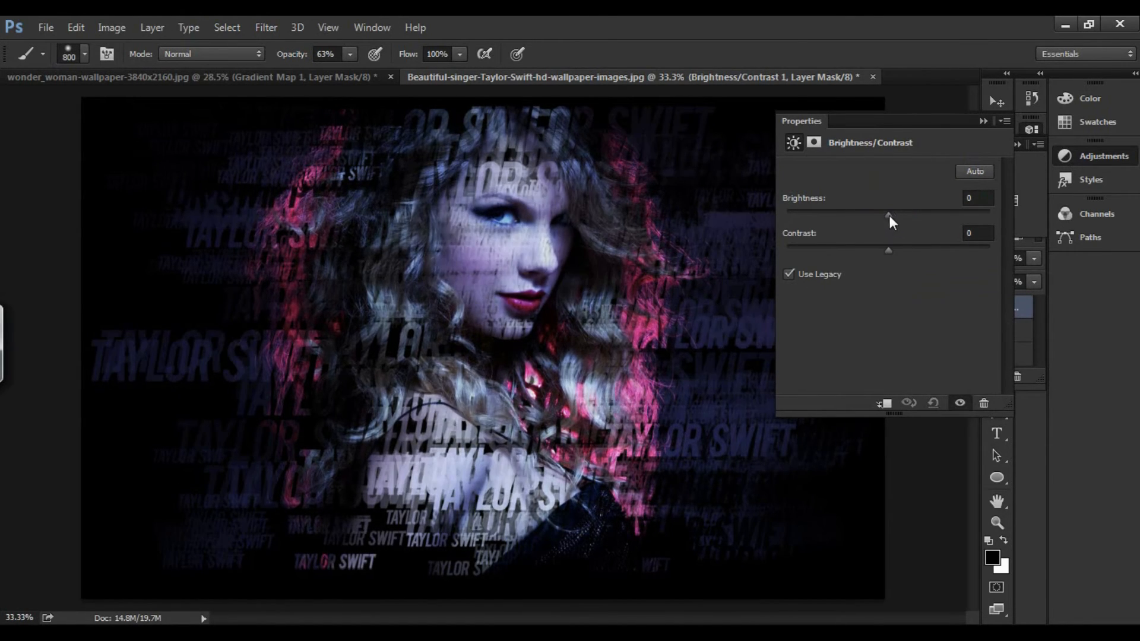
left_click_drag(889, 215, 882, 249)
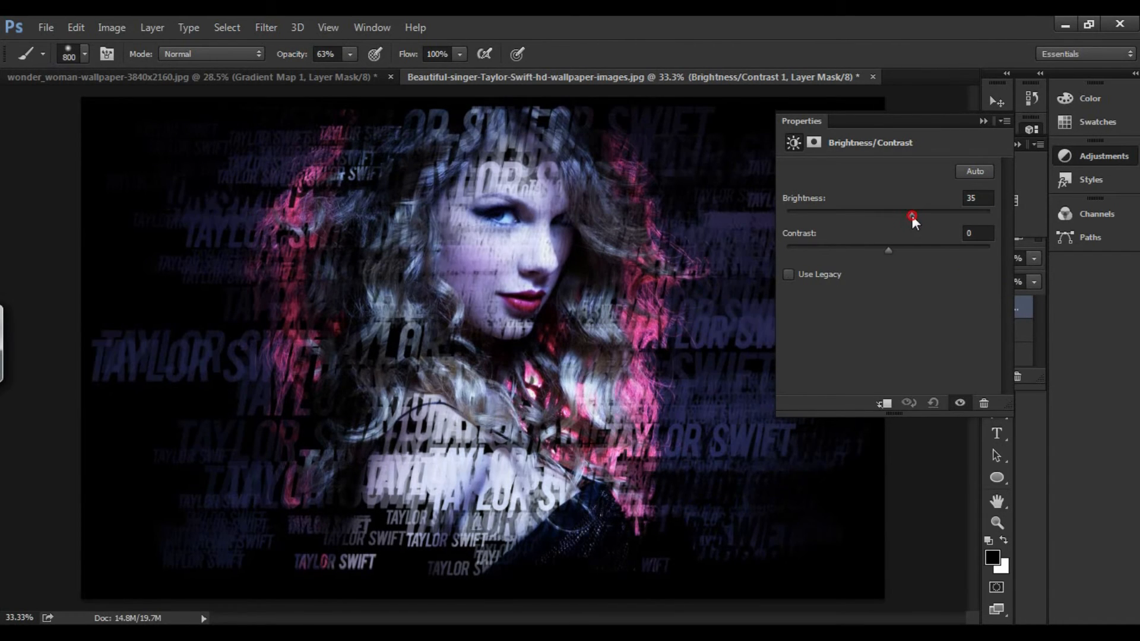
left_click_drag(903, 222, 896, 216)
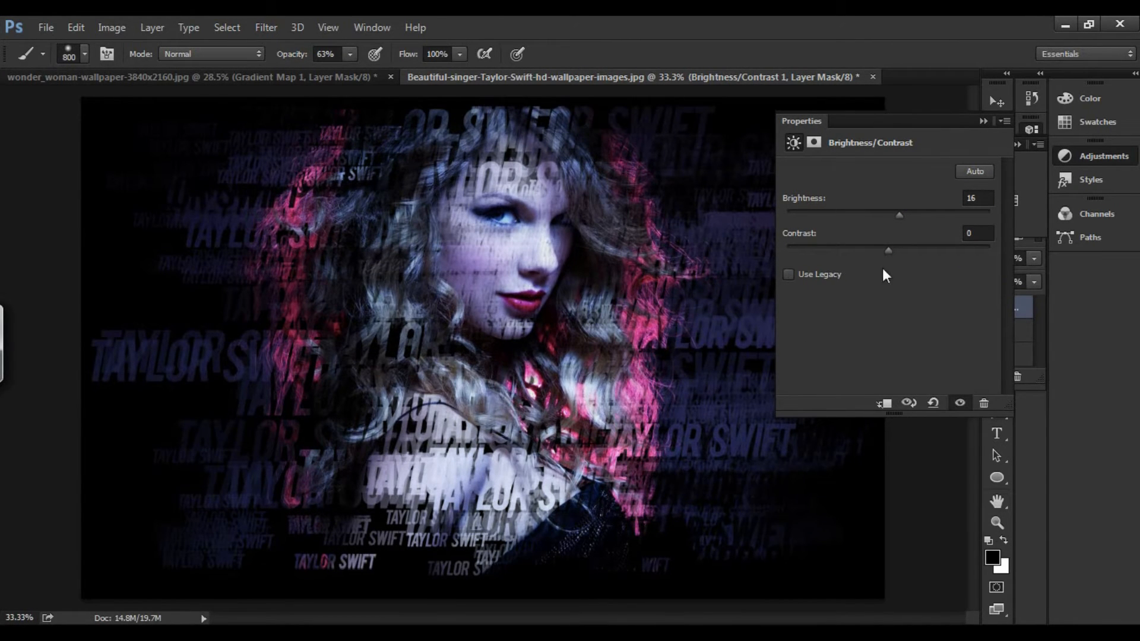
left_click_drag(874, 254, 878, 254)
left_click(983, 121)
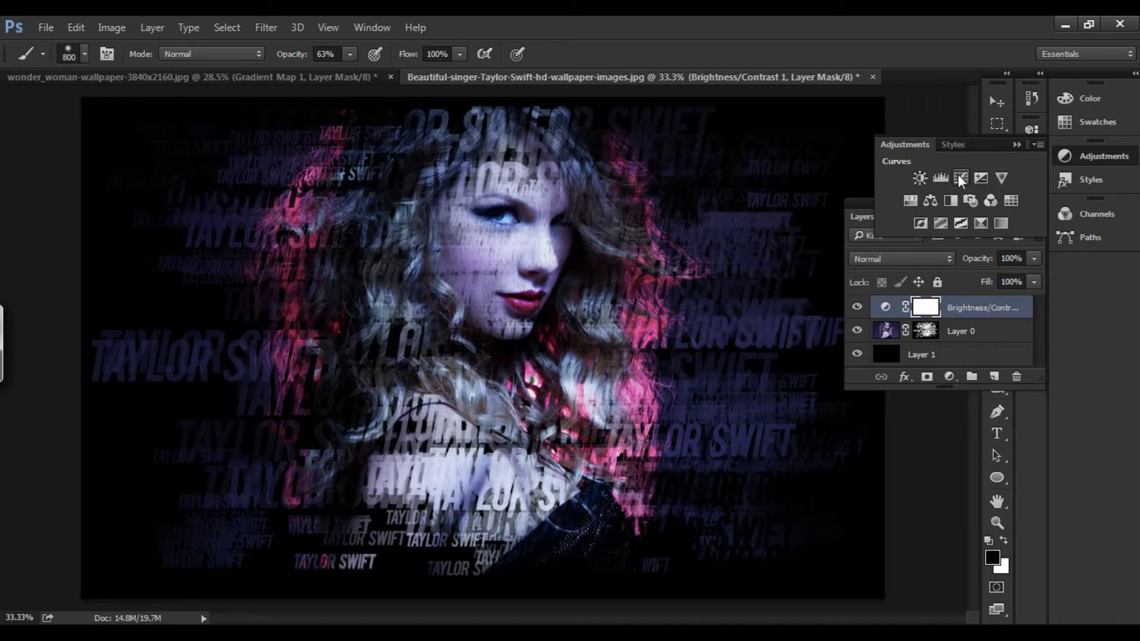
Add a Gradient Map adjustment layer on top and apply the magenta-to-purple gradient preset.
left_click(949, 376)
left_click(983, 351)
left_click(986, 176)
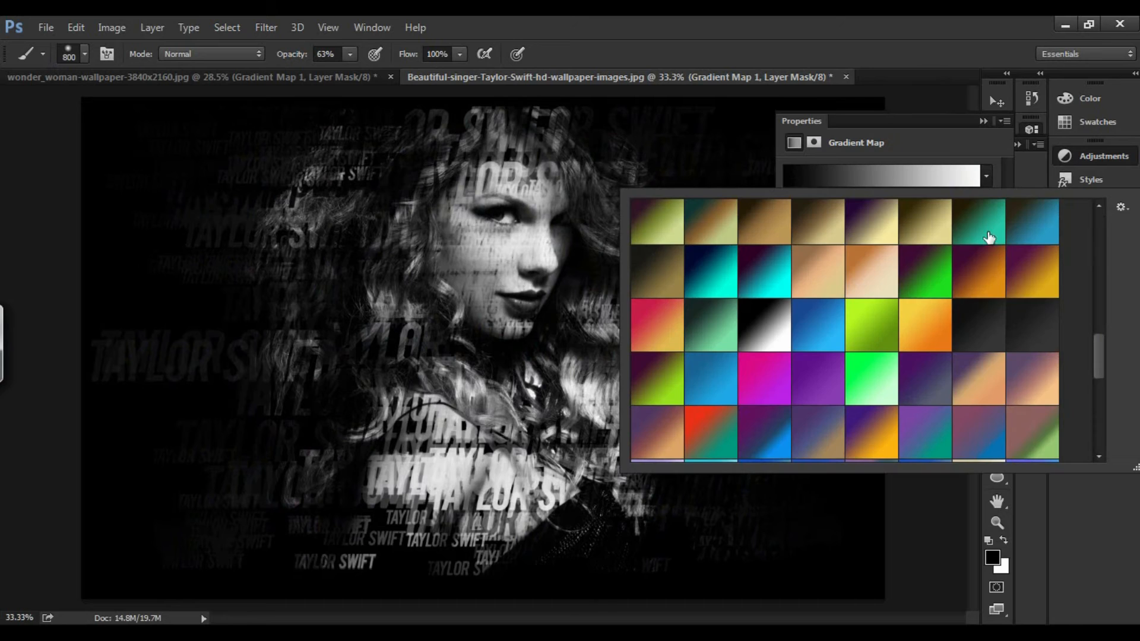
left_click(934, 279)
left_click(876, 342)
left_click(823, 349)
left_click(748, 404)
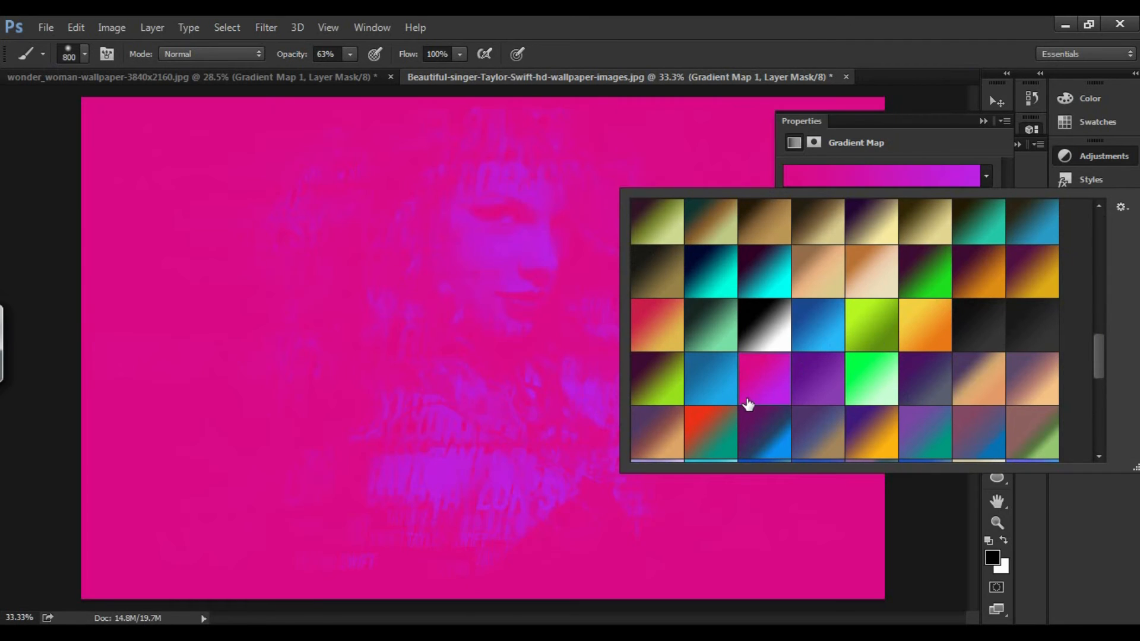
left_click(970, 156)
left_click(984, 121)
Try the Color Dodge blend mode with 55% fill on the gradient map layer.
left_click(1033, 282)
left_click_drag(1034, 300, 984, 300)
left_click(938, 259)
left_click(885, 316)
left_click(1034, 282)
left_click(926, 259)
left_click(892, 384)
Blend the gradient map layer with Soft Light at 35% fill.
left_click(927, 259)
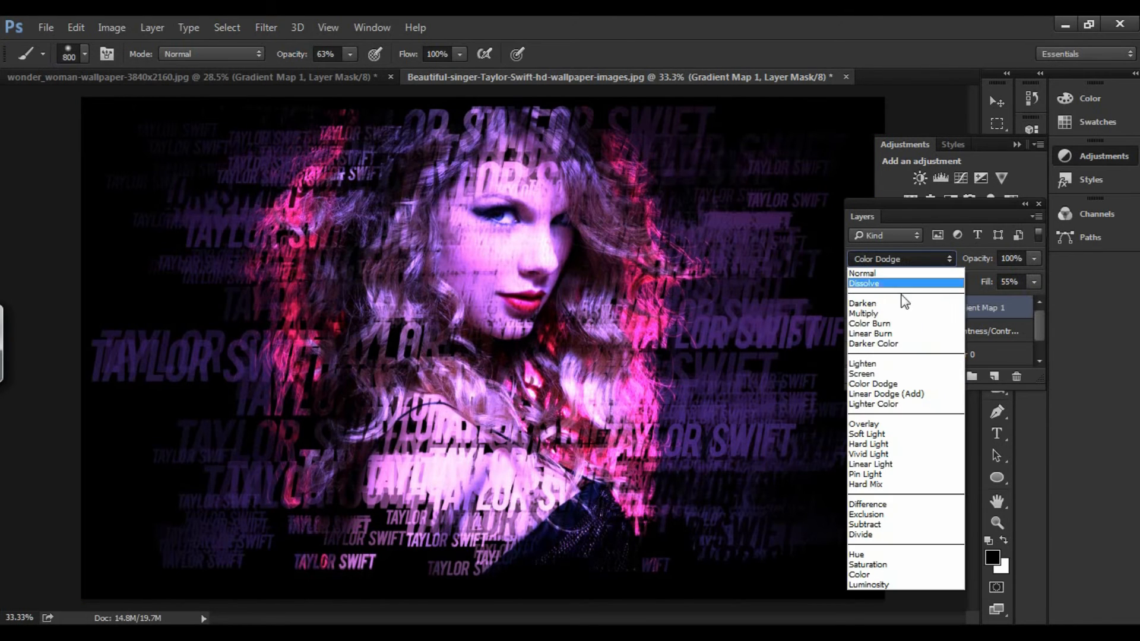
left_click(866, 424)
left_click(1034, 282)
mouse_move(984, 300)
left_mouse_down()
mouse_move(1004, 298)
mouse_move(993, 300)
left_mouse_up()
left_click(926, 259)
left_click(883, 434)
left_click(1034, 282)
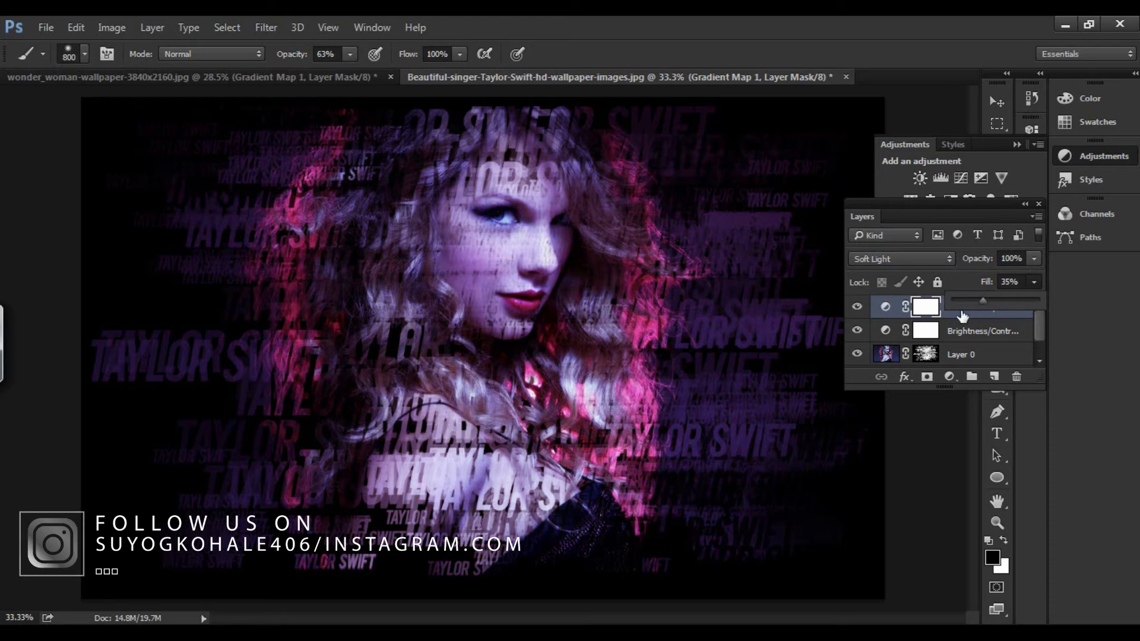
Reposition the floating layer list higher over the canvas and select Layer 0.
left_click(1024, 203)
left_click(915, 206)
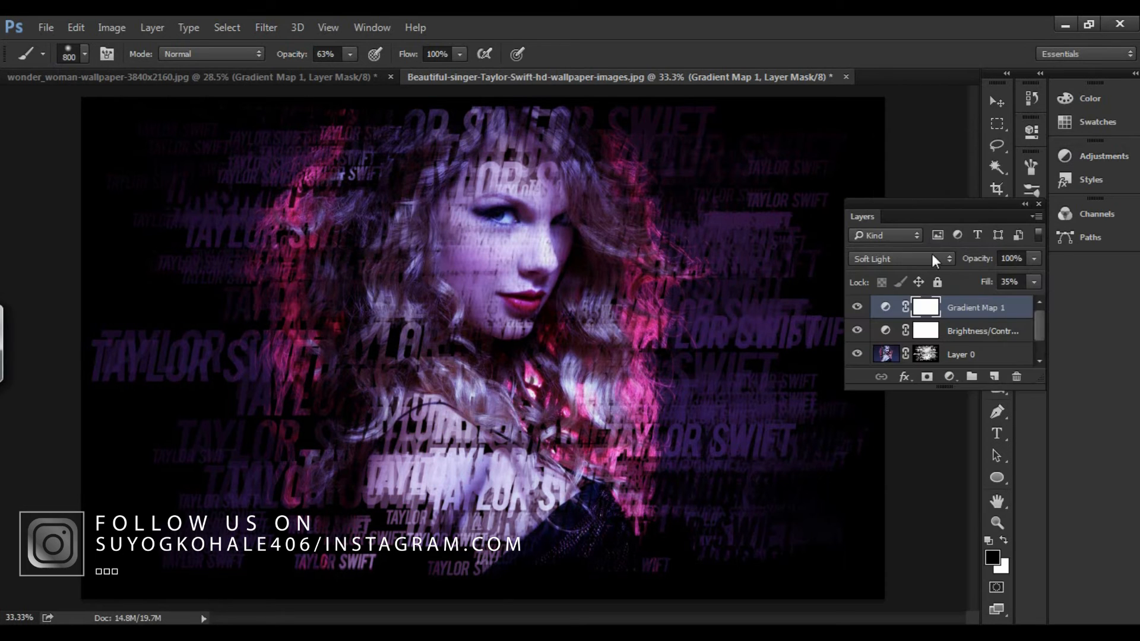
left_click(998, 102)
left_click_drag(950, 216, 891, 106)
left_click(902, 244)
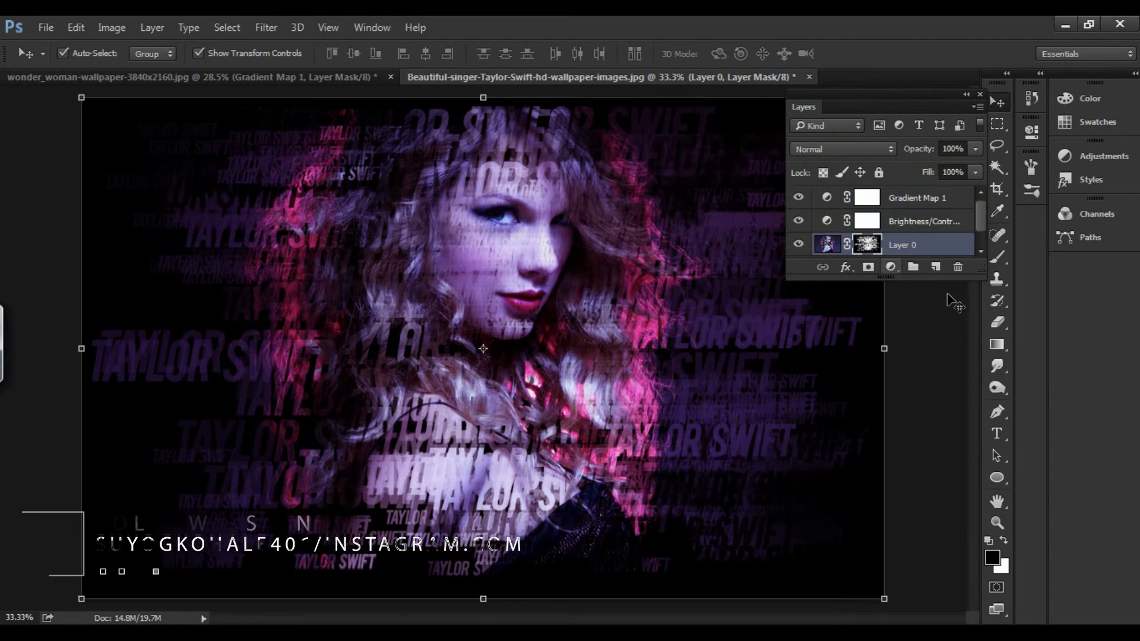
Choose the 790 px TAYLOR SWIFT text brush and undo a black test stamp over the right-hand hair edge.
left_click(998, 258)
left_click(84, 54)
left_click(168, 581)
left_click(673, 228)
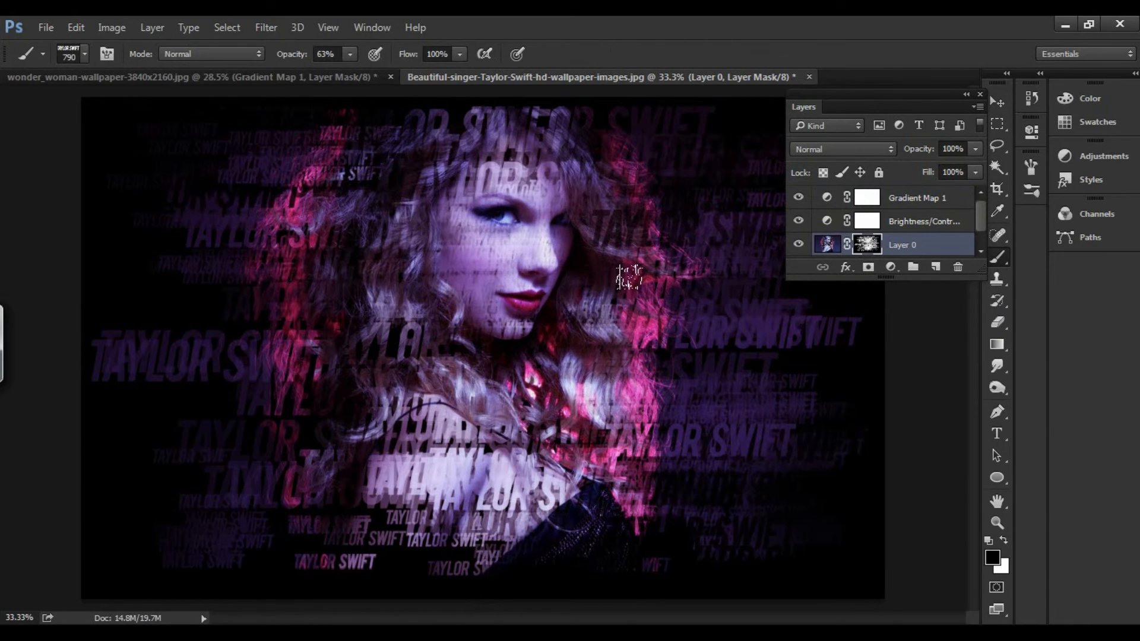
key("ctrl+z")
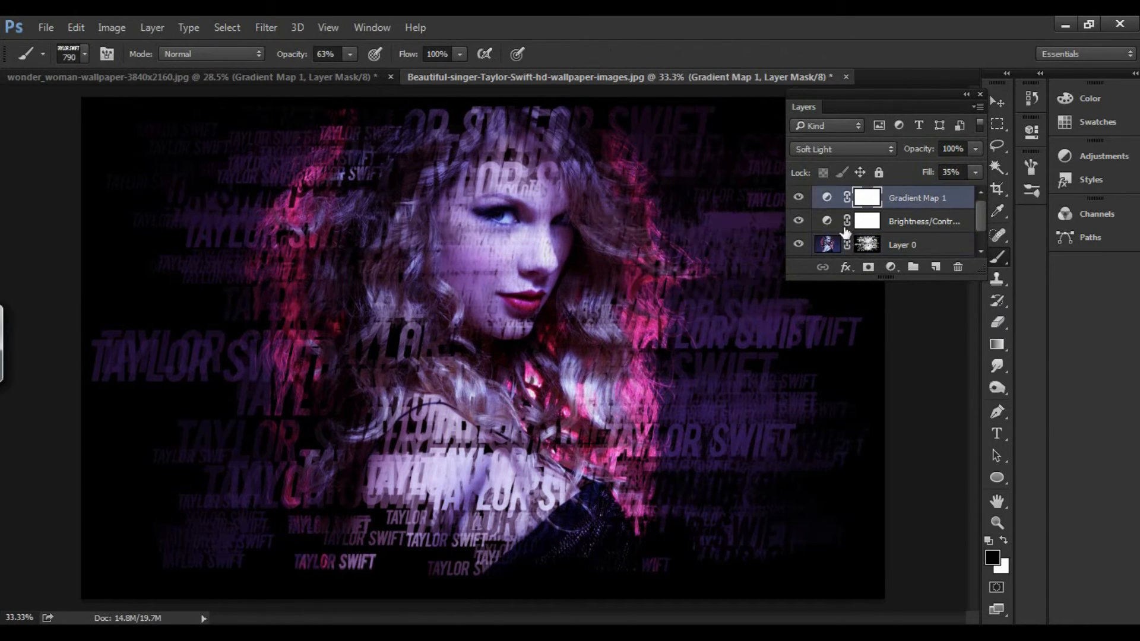
Target Layer 0's mask for painting and set the brush opacity to 100%.
left_click(861, 243)
left_click(350, 54)
left_click_drag(350, 73, 382, 73)
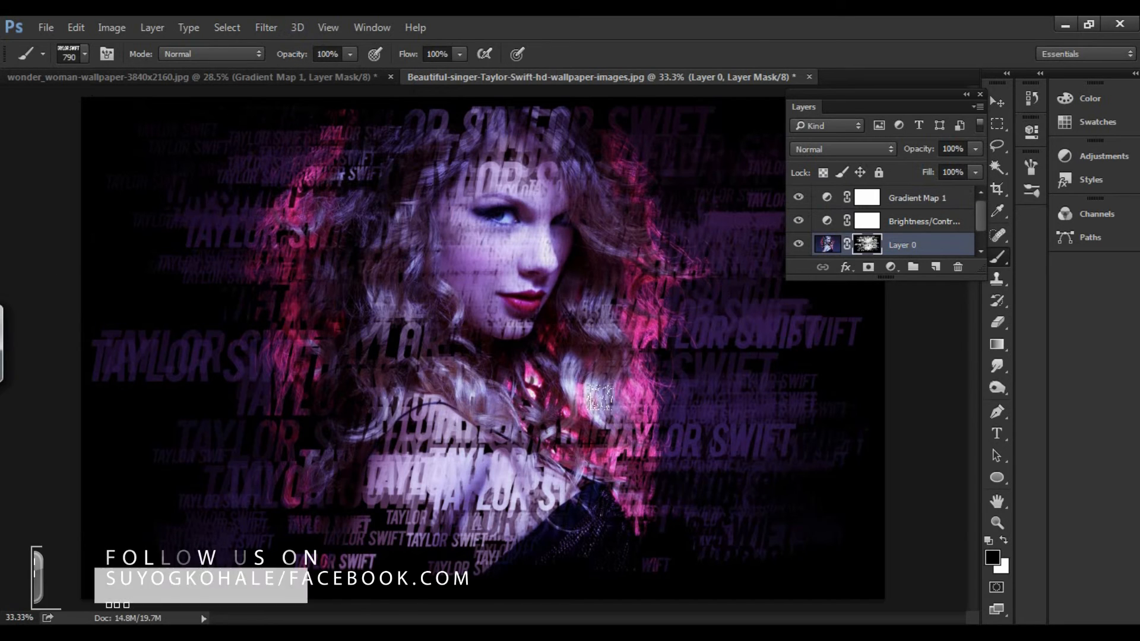
Try full-flow black 790 px text stamps over the right-hand hair and the shoulder.
left_click(692, 395)
left_click(446, 476)
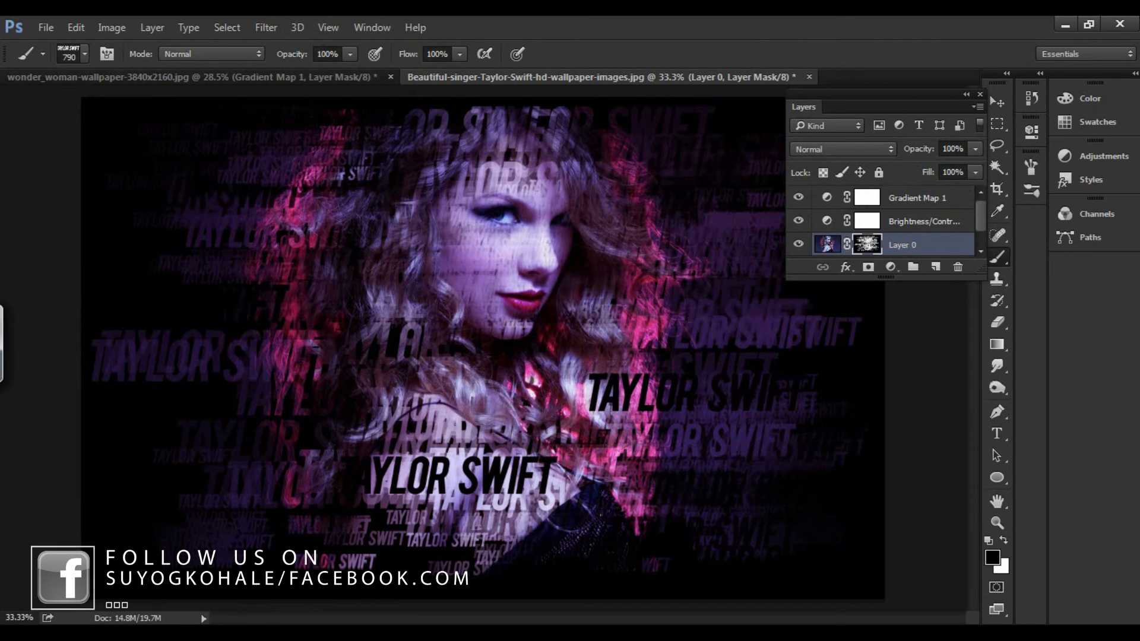
key("ctrl+alt+z")
key("ctrl+alt+z")
Set the brush flow to 33% and stamp black 790 px text over the right-hand hair, shoulder and lower hair.
left_click(459, 55)
left_click(403, 75)
left_click(632, 382)
left_click(446, 459)
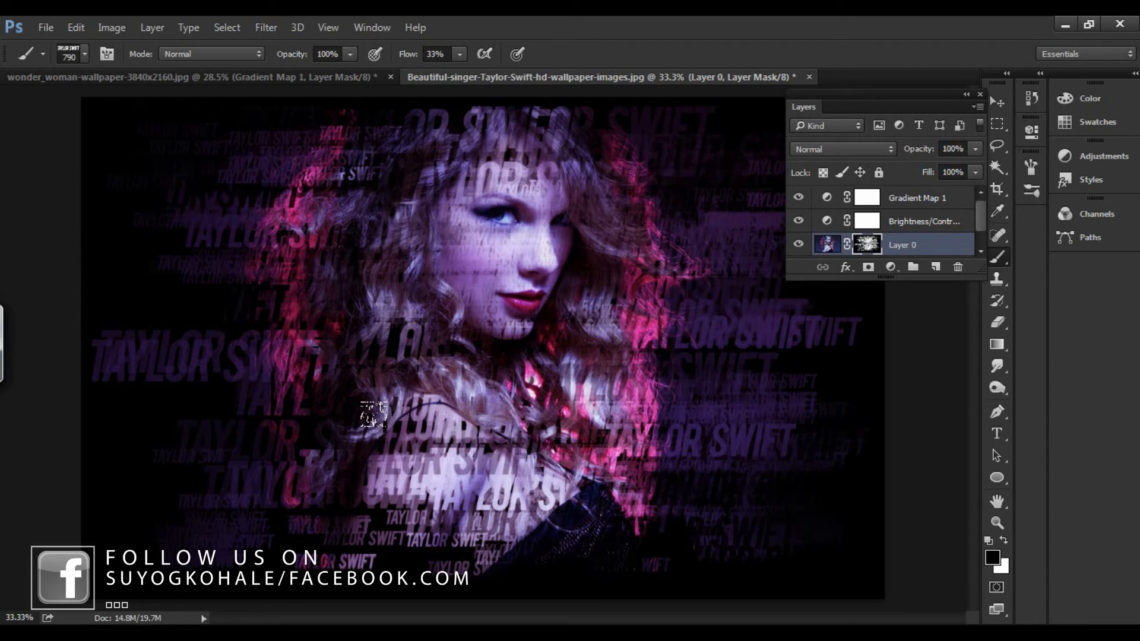
left_click(490, 421)
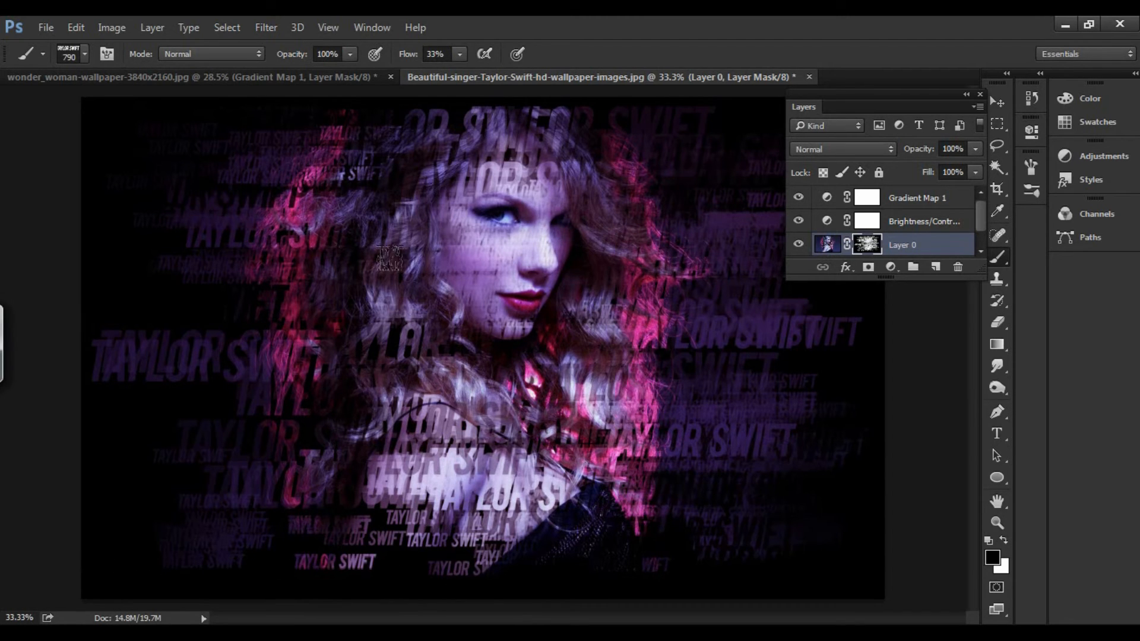
Reduce the text brush to 250 px, switch to white and stamp text over the cheek on the mask.
key("bracketleft")
key("bracketleft")
left_click(1003, 540)
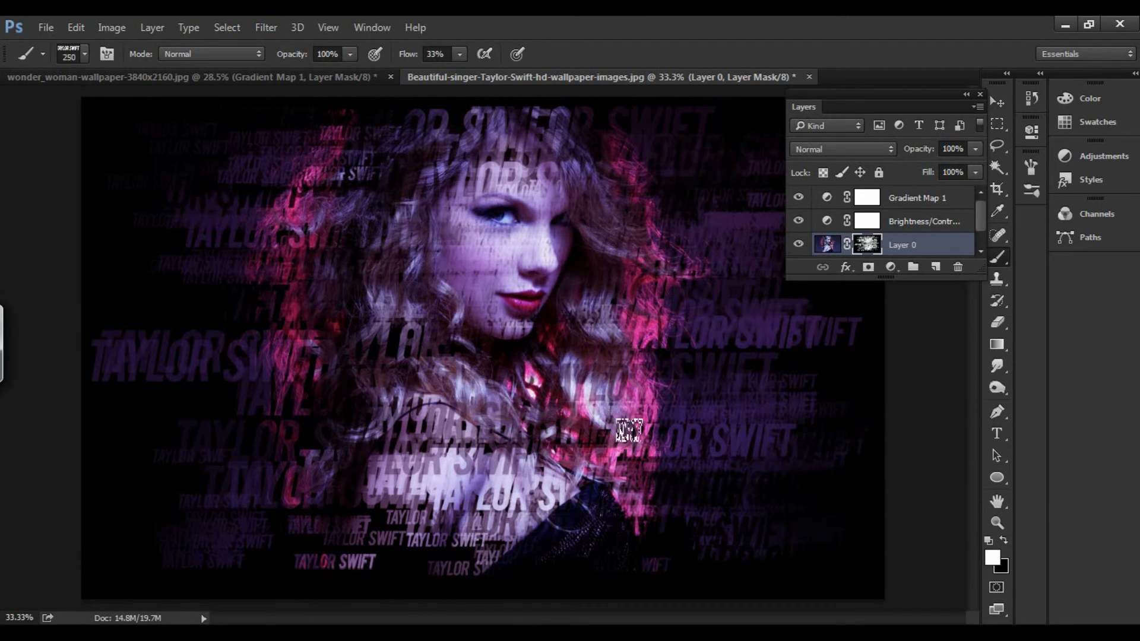
left_click(483, 257)
Set the brush opacity to 26% and stamp 250 px text lightly around the eye and upper cheek.
left_click(351, 55)
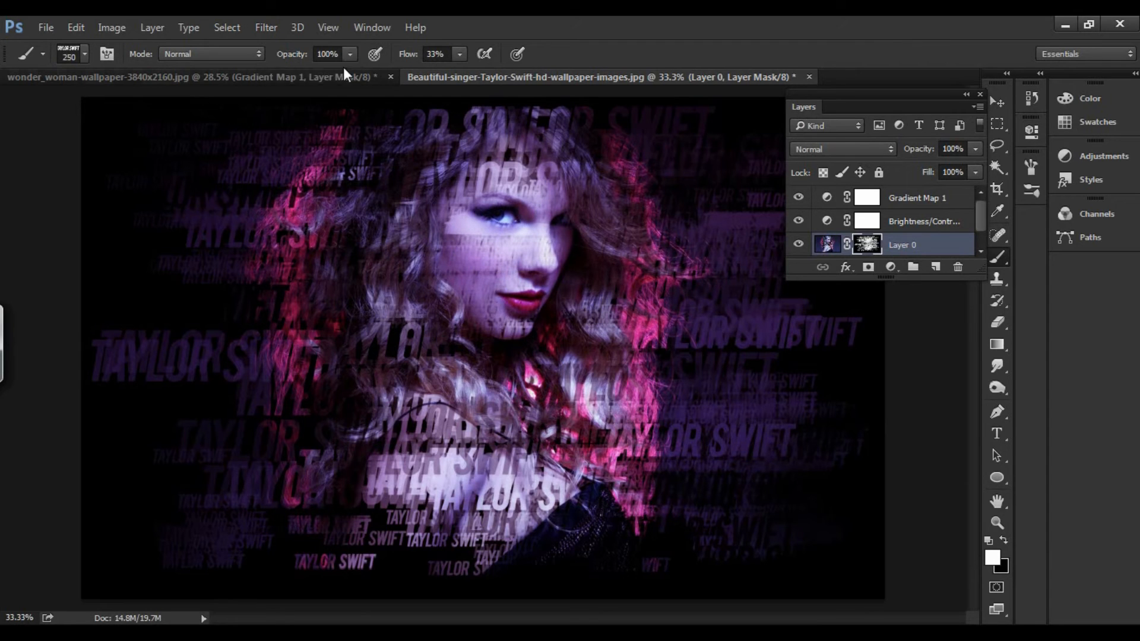
left_click(468, 226)
left_click(462, 234)
left_click(463, 221)
left_click(446, 229)
left_click(493, 237)
Stamp white 250 px text at 26% opacity over the cheek and chin to reveal more of the face.
left_click(1003, 540)
left_click(443, 237)
left_click(450, 238)
left_click(481, 240)
left_click(497, 242)
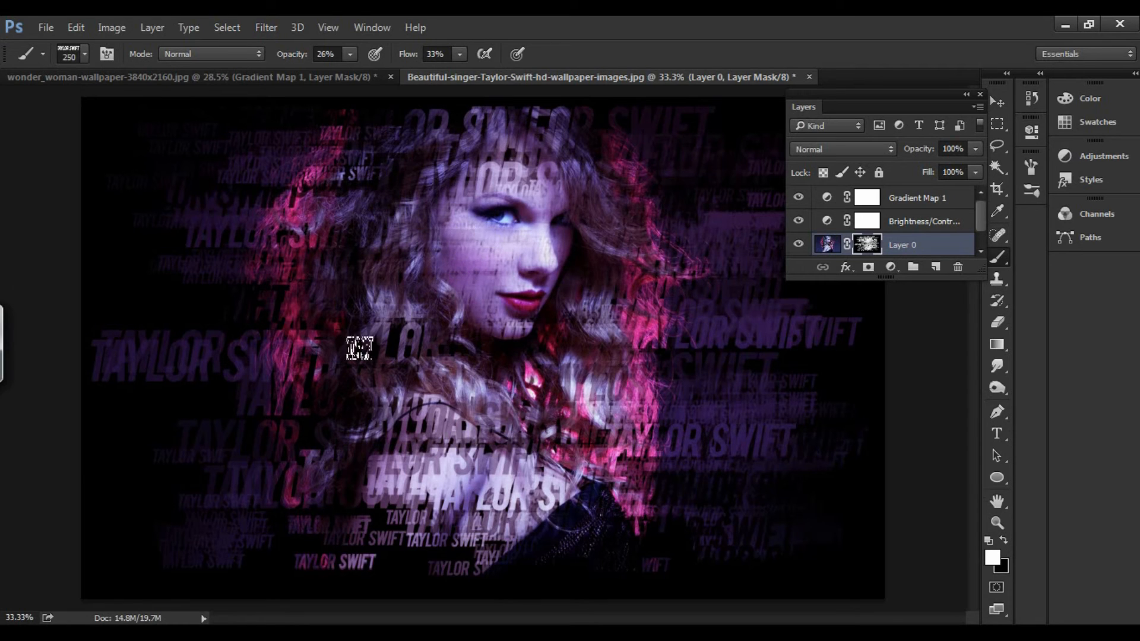
left_click(500, 330)
left_click(508, 336)
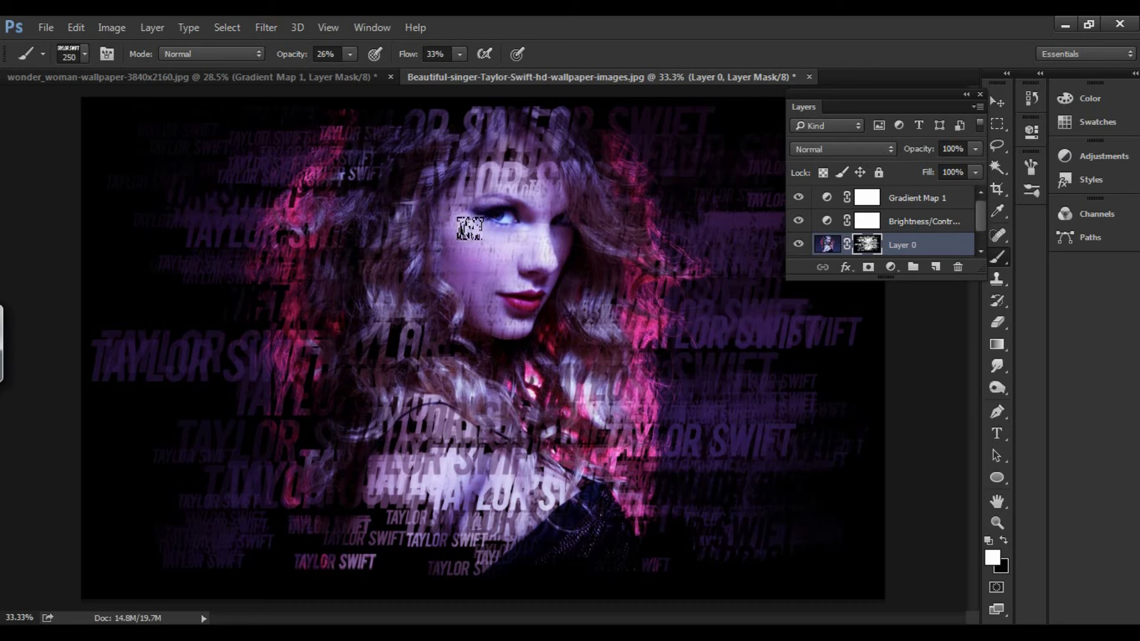
Add a new empty layer directly above Layer 0.
left_click(46, 27)
left_click(930, 199)
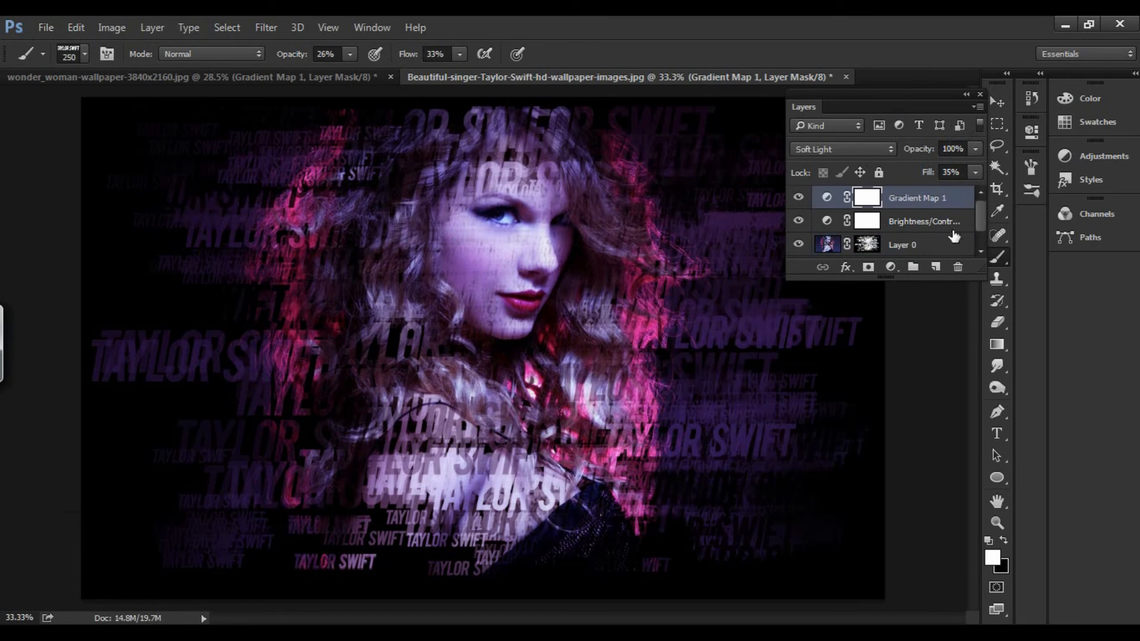
left_click(944, 243)
left_click(935, 267)
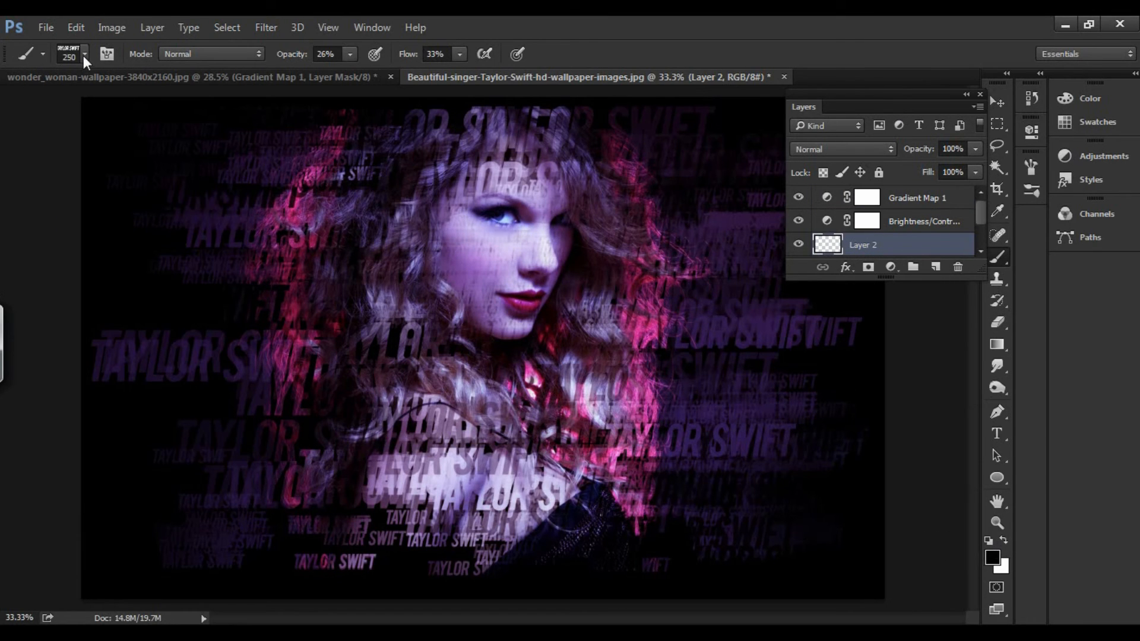
Set the foreground colour to deep magenta and undo a test stroke in the lower right background.
left_click(993, 558)
left_click(354, 315)
left_click(1047, 251)
left_click_drag(831, 551, 753, 571)
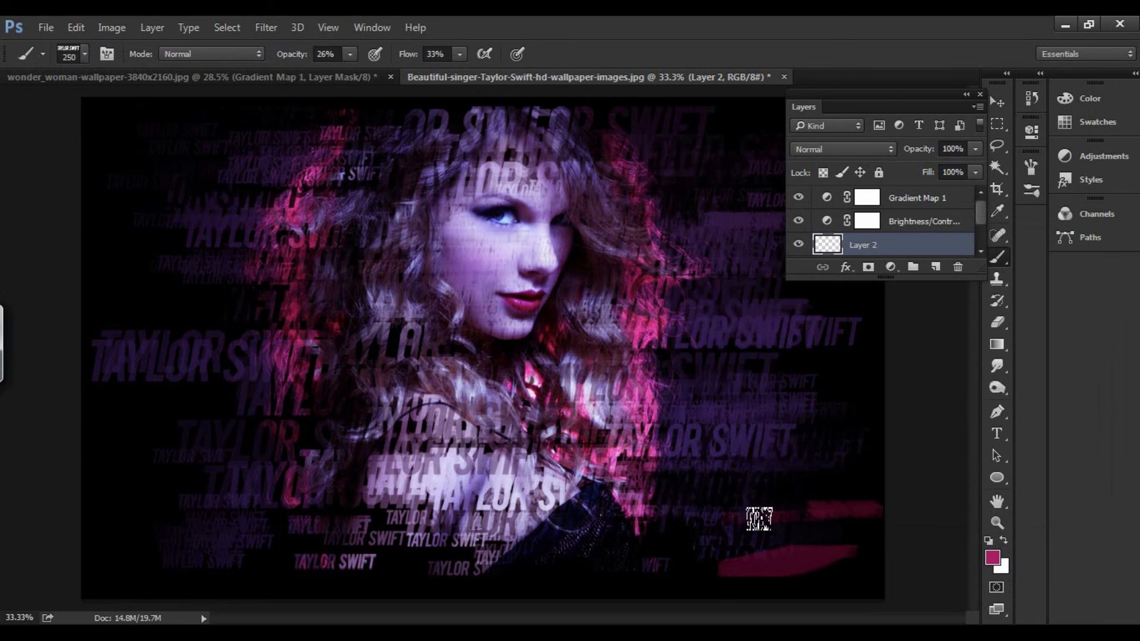
key("ctrl+z")
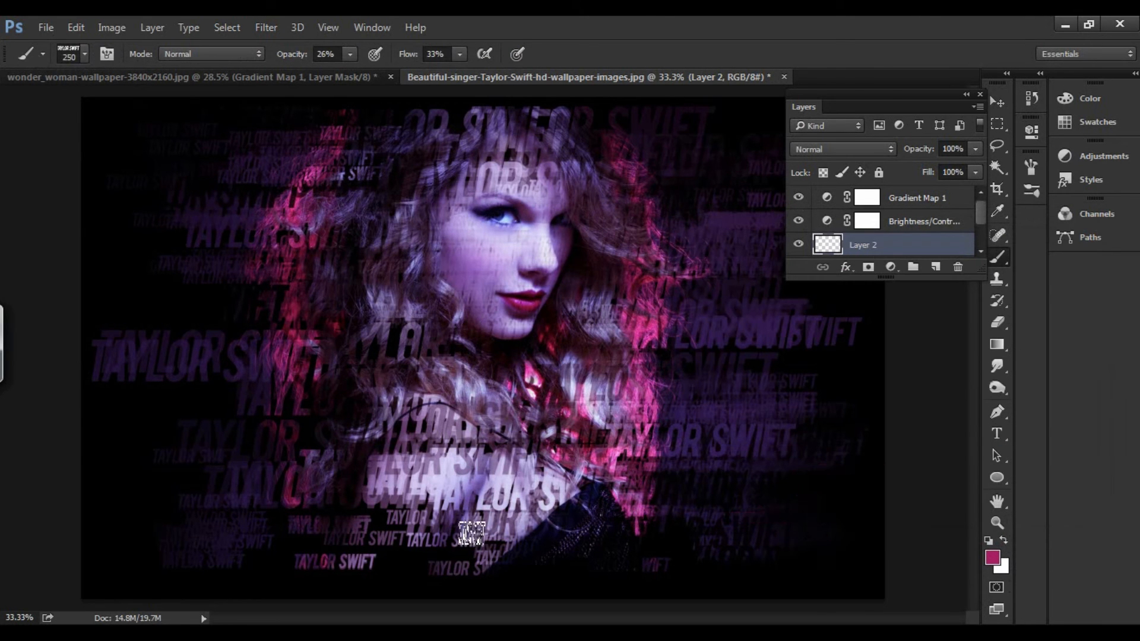
Configure the text brush with 165% spacing, 422% scatter and a count of 4.
left_click(107, 53)
mouse_move(838, 507)
left_mouse_down()
mouse_move(995, 509)
mouse_move(937, 506)
mouse_move(948, 507)
left_mouse_up()
left_click(837, 487)
left_click(837, 487)
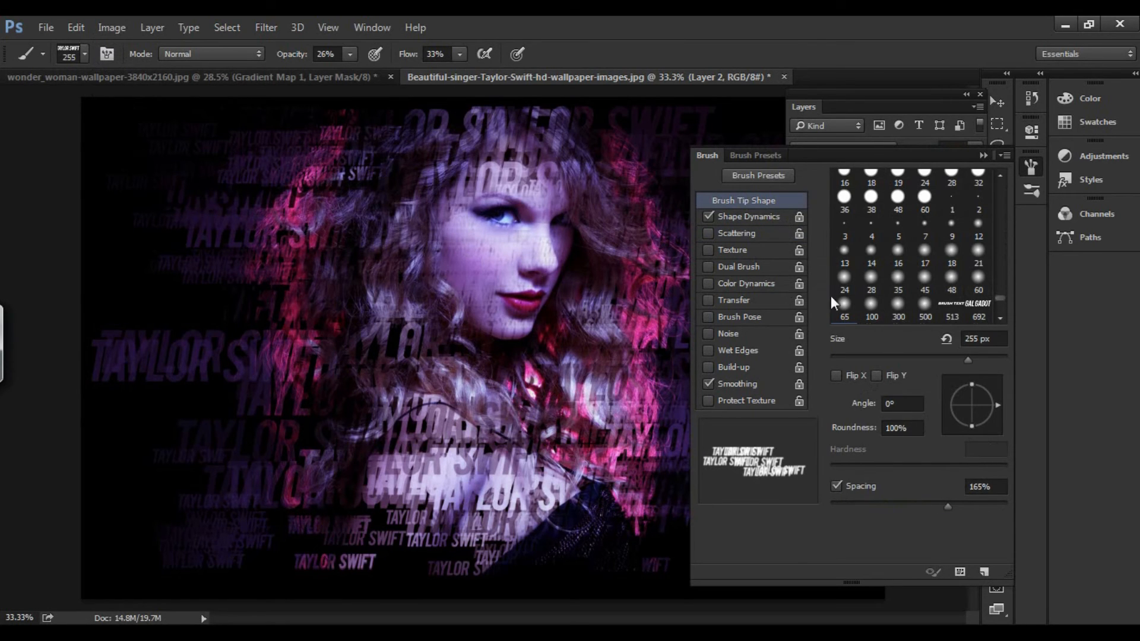
left_click(736, 233)
left_click_drag(832, 196, 903, 196)
left_click_drag(835, 259, 872, 259)
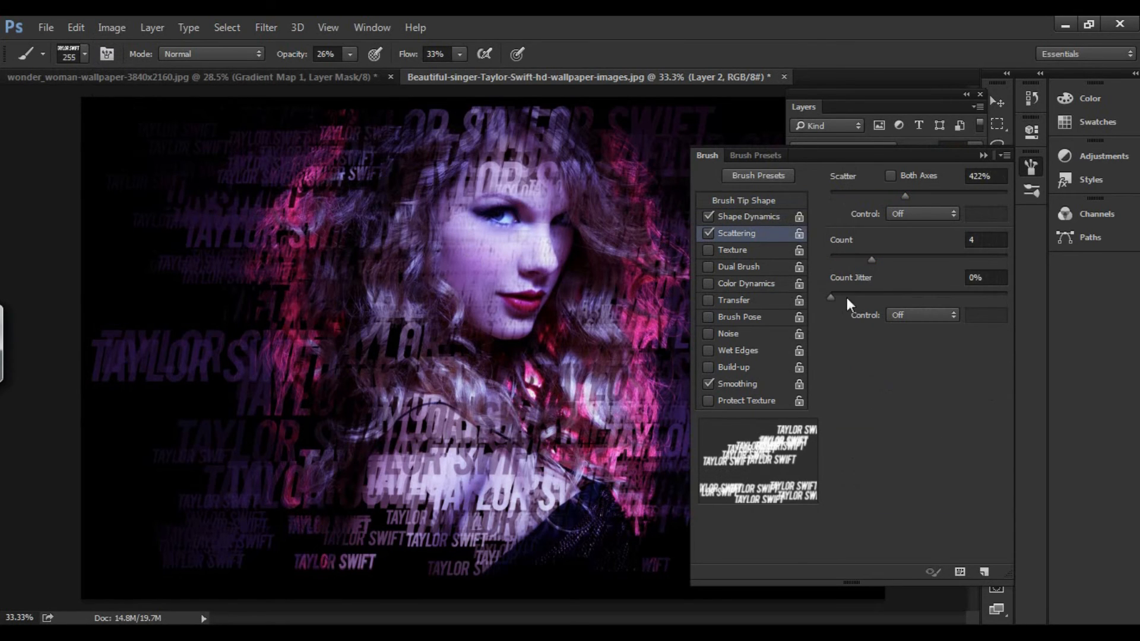
left_click(983, 155)
Stamp scattered magenta 600 px text over the right and left backgrounds on Layer 2.
left_click(801, 475)
left_click(178, 331)
left_click(285, 434)
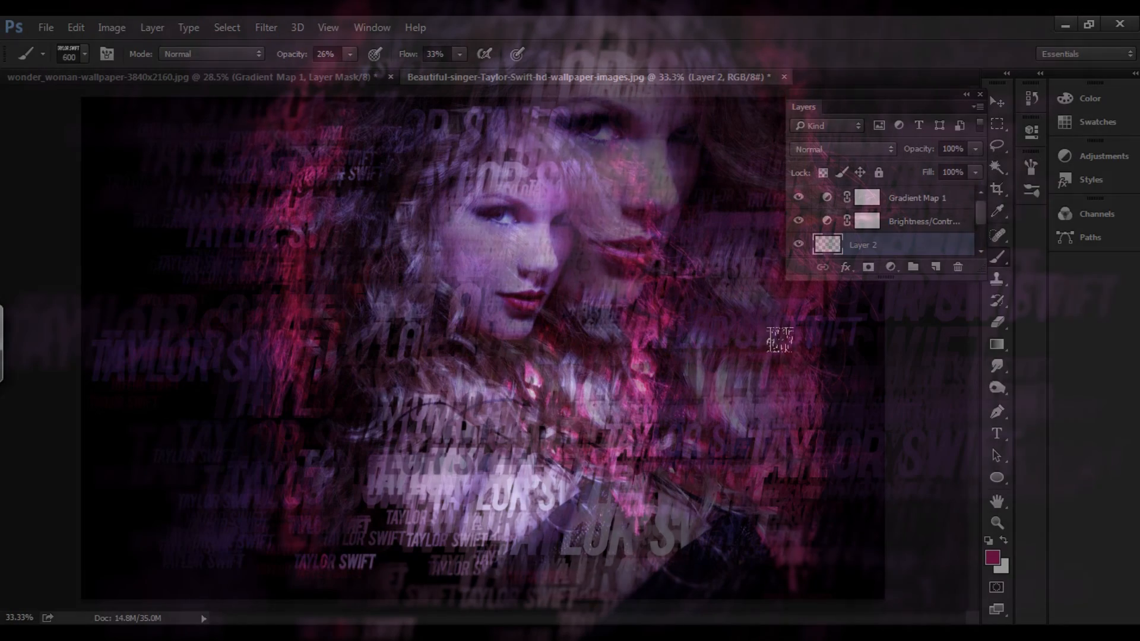
Set Layer 2's blend mode to Linear Dodge (Add).
left_click(844, 149)
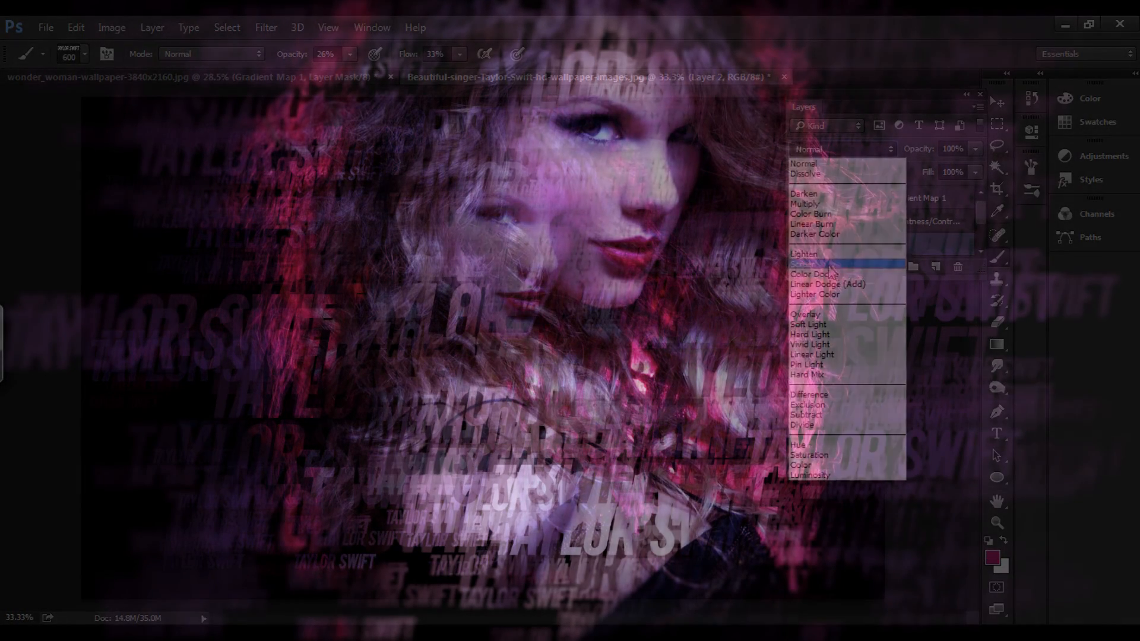
left_click(843, 149)
left_click(843, 149)
left_click(843, 284)
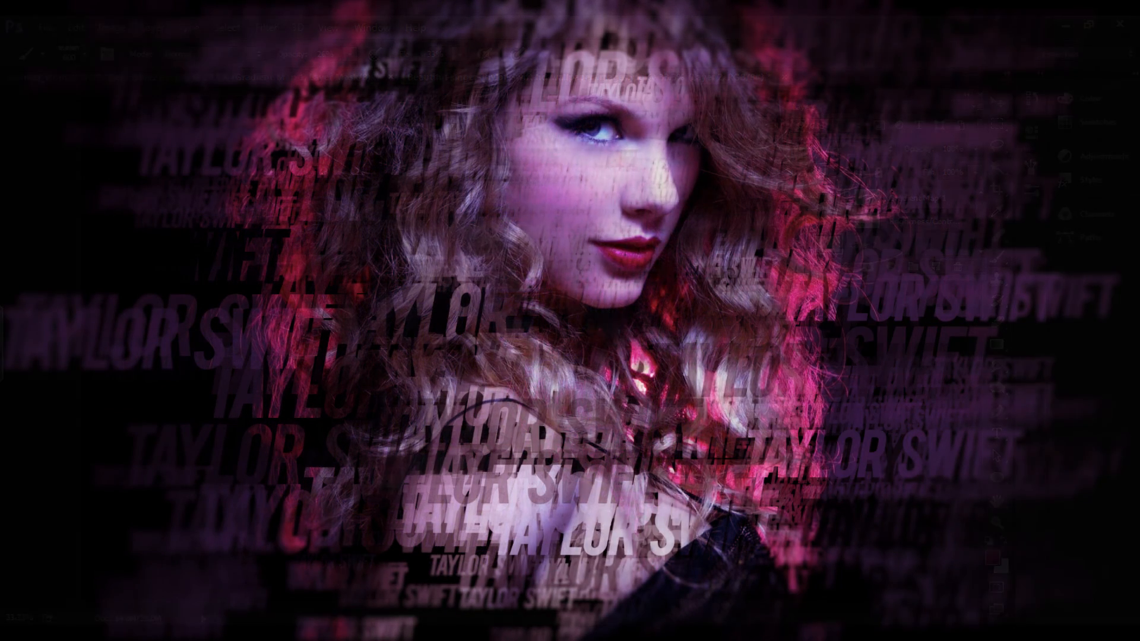